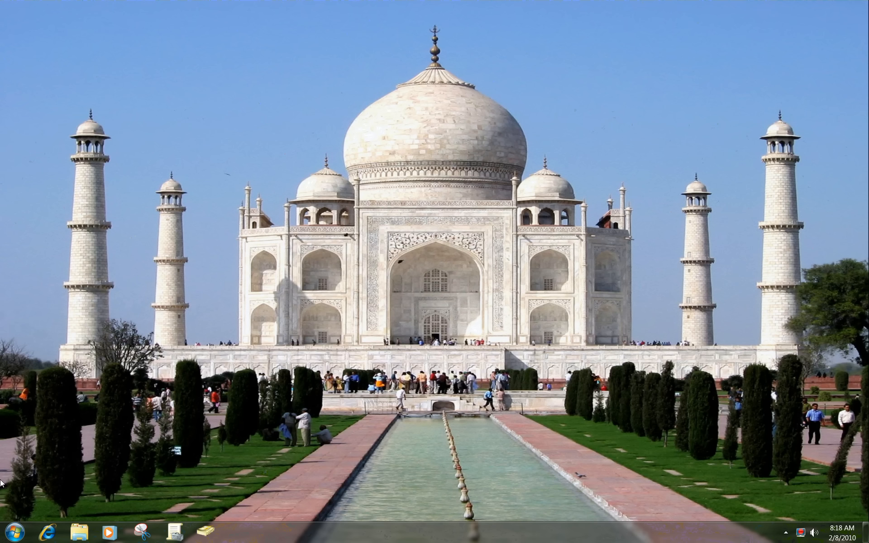
Open the Group Policy Management console from the server's administrative tools
{"action": "left_click", "coordinate": [18, 537]}
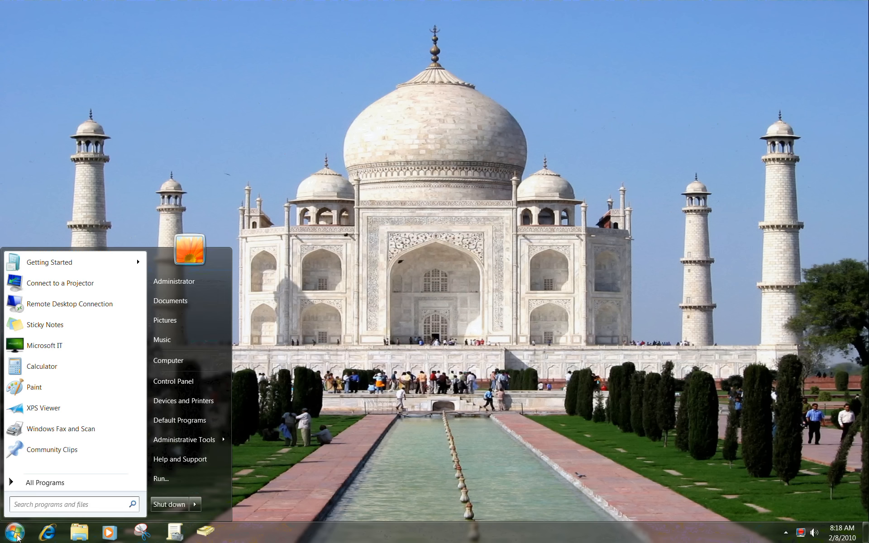
{"action": "left_click", "coordinate": [219, 446]}
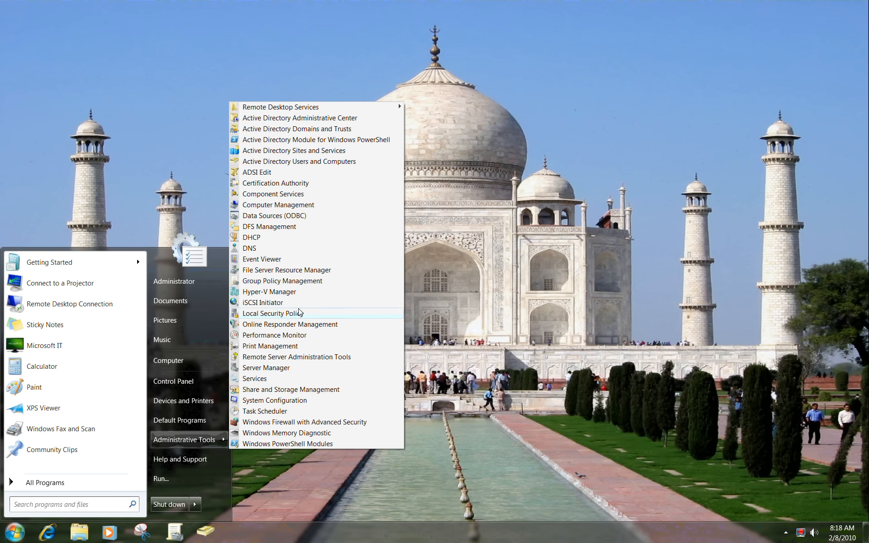
{"action": "left_click", "coordinate": [300, 281]}
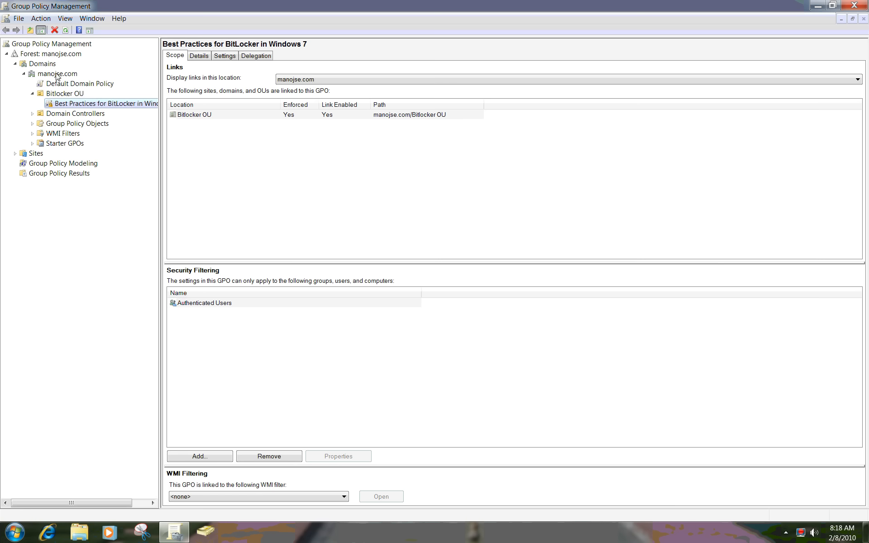
Open the "Best Practices for BitLocker in Windows 7" GPO for editing, maximized in standard view with a widened console tree
{"action": "right_click", "coordinate": [76, 107]}
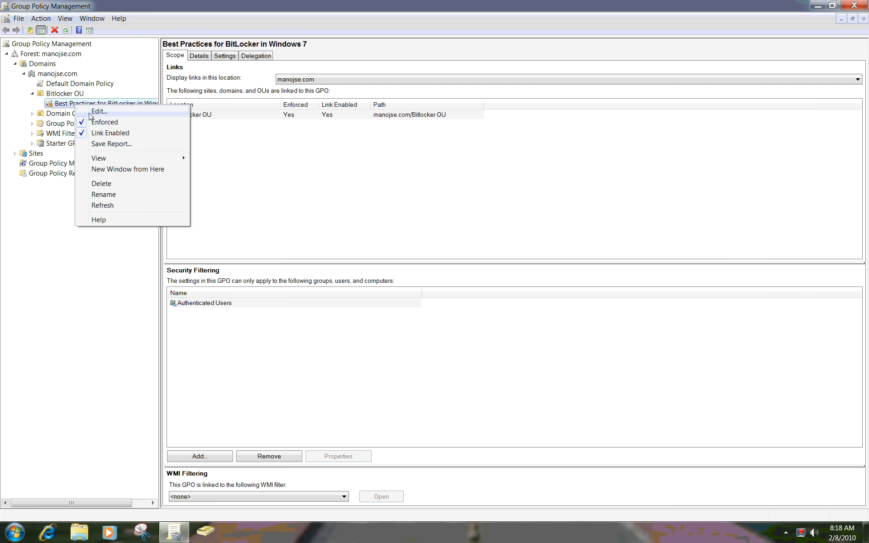
{"action": "left_click", "coordinate": [89, 113]}
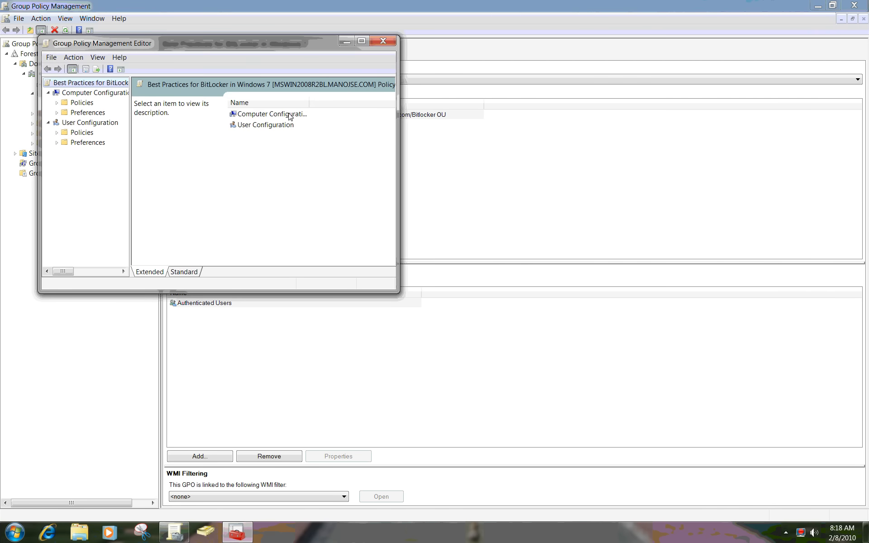
{"action": "left_click", "coordinate": [361, 42]}
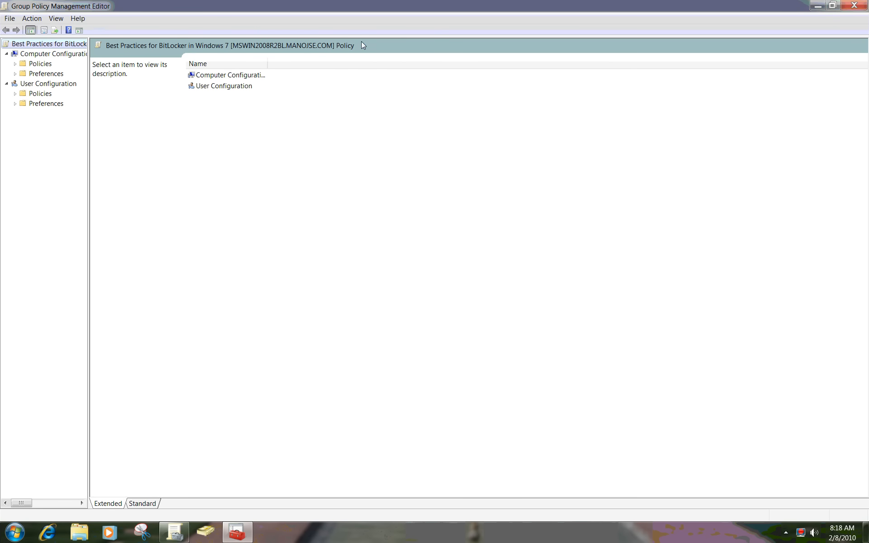
{"action": "left_click", "coordinate": [144, 503]}
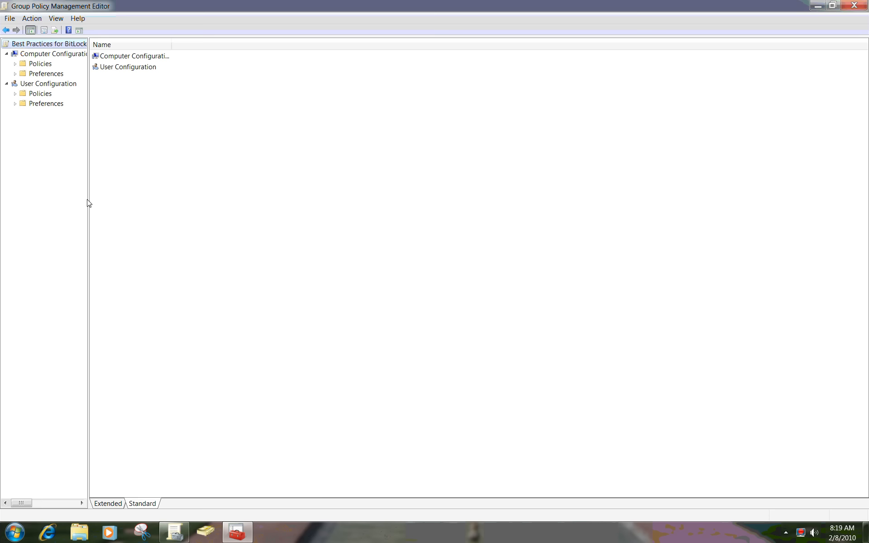
{"action": "left_click_drag", "start_coordinate": [88, 203], "coordinate": [255, 190]}
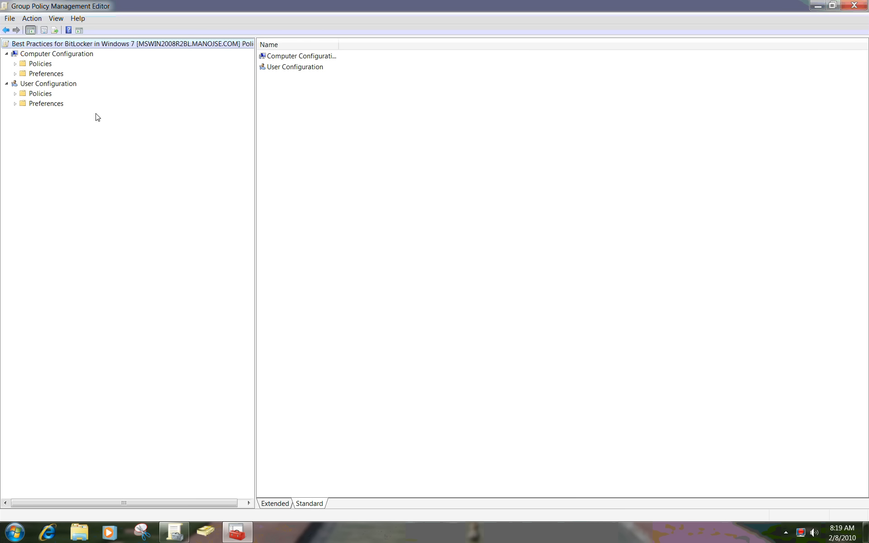
Display the BitLocker Drive Encryption policies under Computer Configuration, Administrative Templates, Windows Components, in standard view with a wider Setting column
{"action": "left_click", "coordinate": [15, 64]}
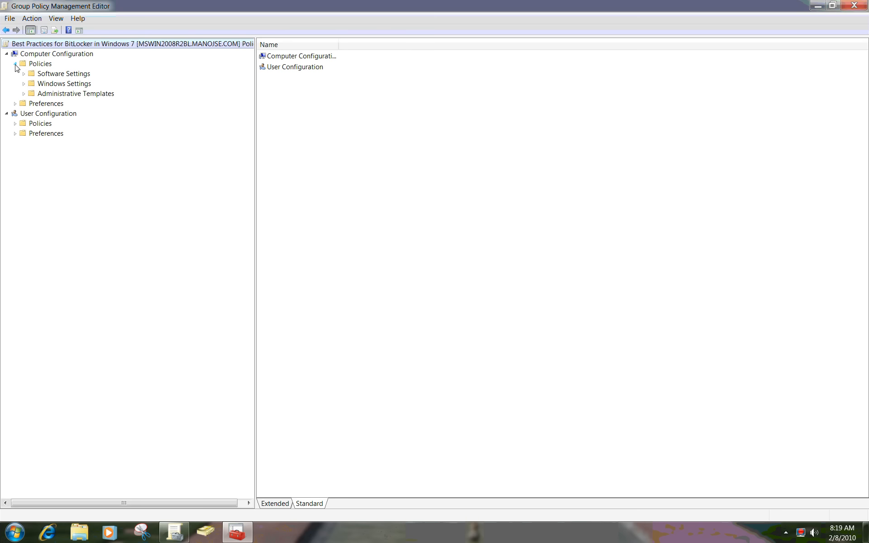
{"action": "left_click", "coordinate": [23, 94]}
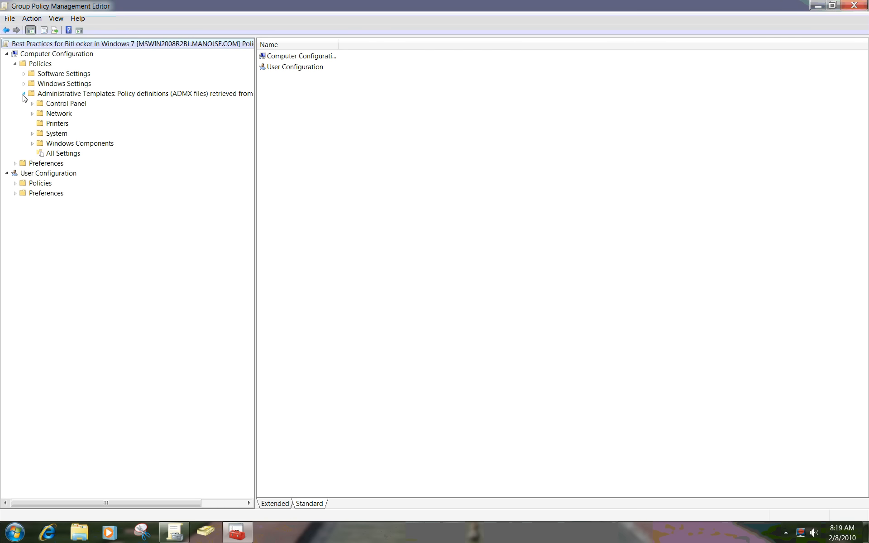
{"action": "left_click", "coordinate": [32, 144]}
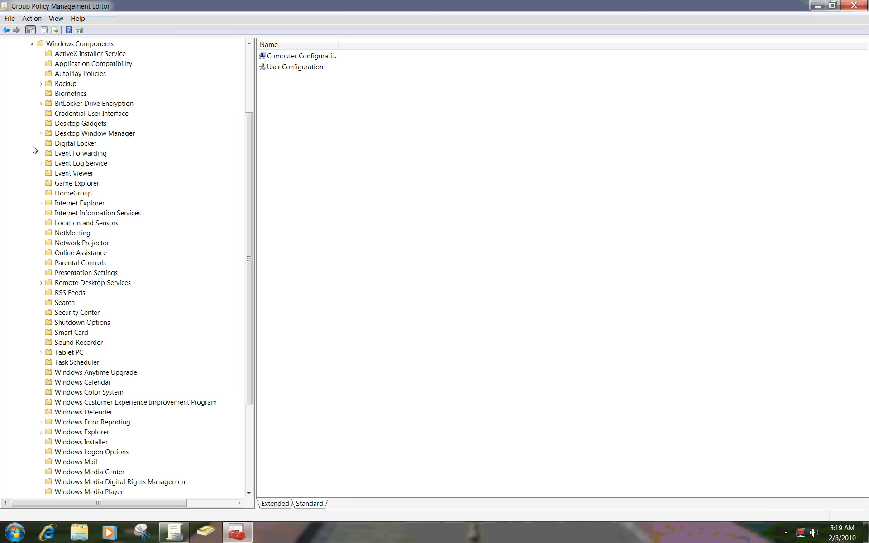
{"action": "left_click", "coordinate": [89, 105]}
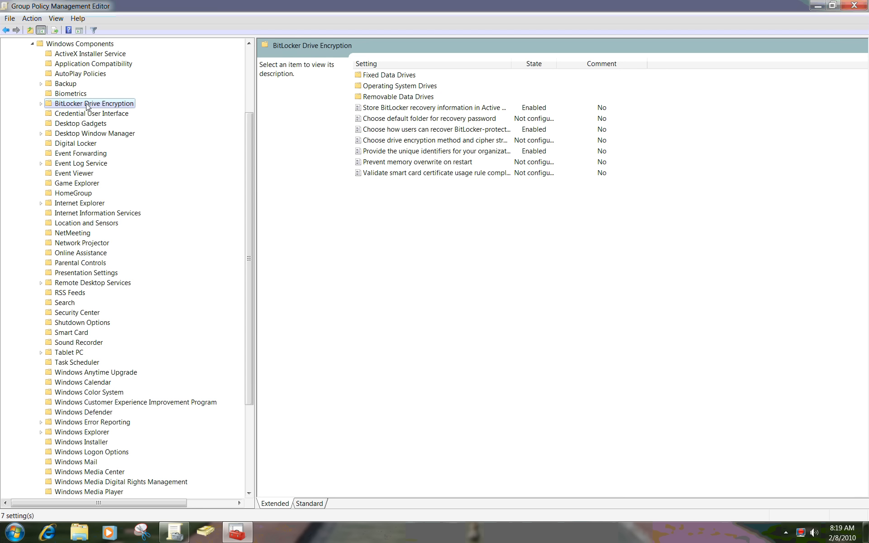
{"action": "left_click", "coordinate": [316, 504]}
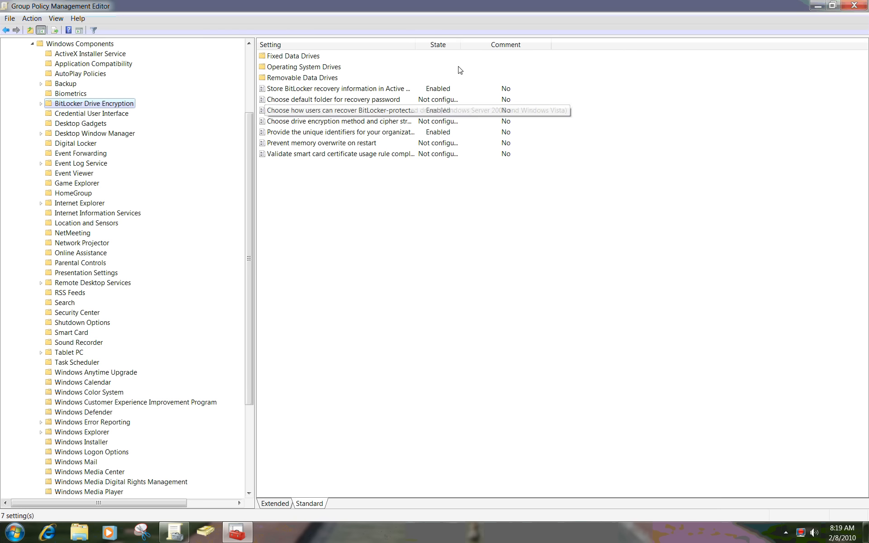
{"action": "left_click_drag", "start_coordinate": [415, 45], "coordinate": [587, 48]}
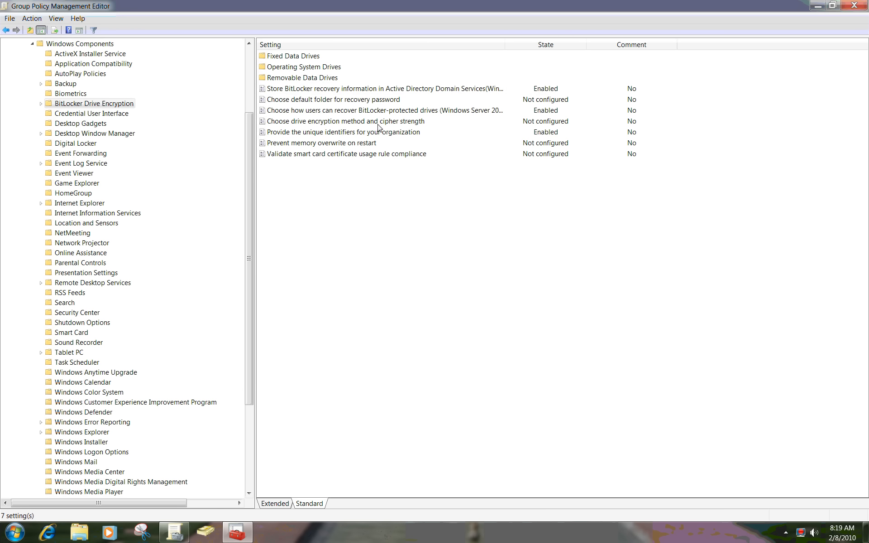
Review the policy for storing BitLocker recovery information in Active Directory Domain Services, enlarging its window, and close it without changes
{"action": "double_click", "coordinate": [395, 92]}
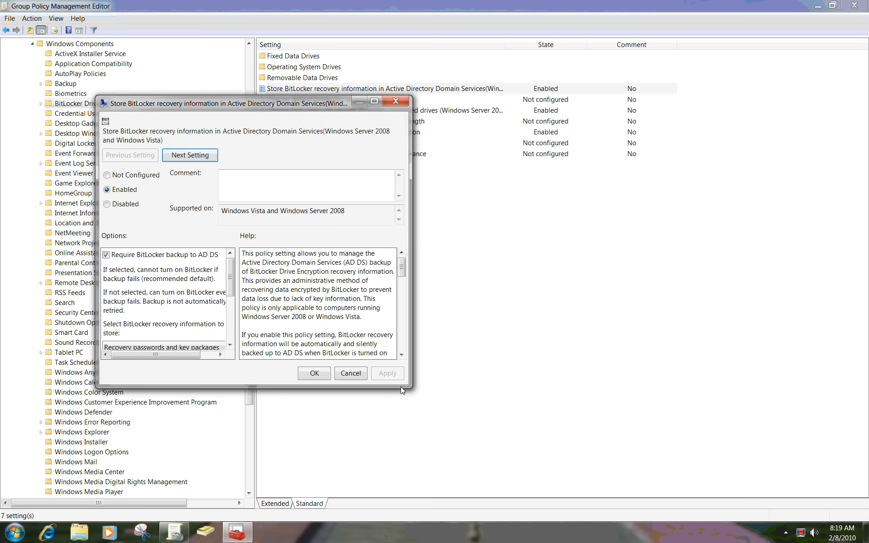
{"action": "left_click_drag", "start_coordinate": [411, 391], "coordinate": [681, 452]}
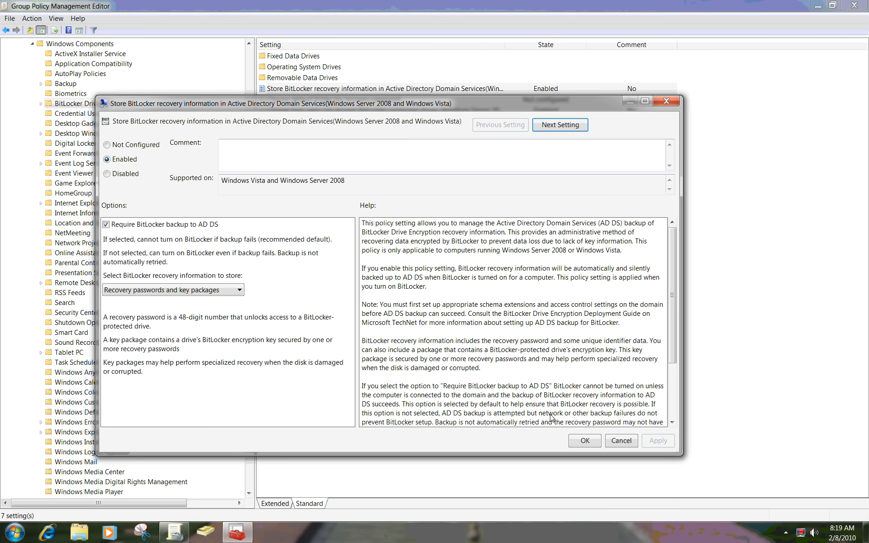
{"action": "left_click", "coordinate": [618, 442]}
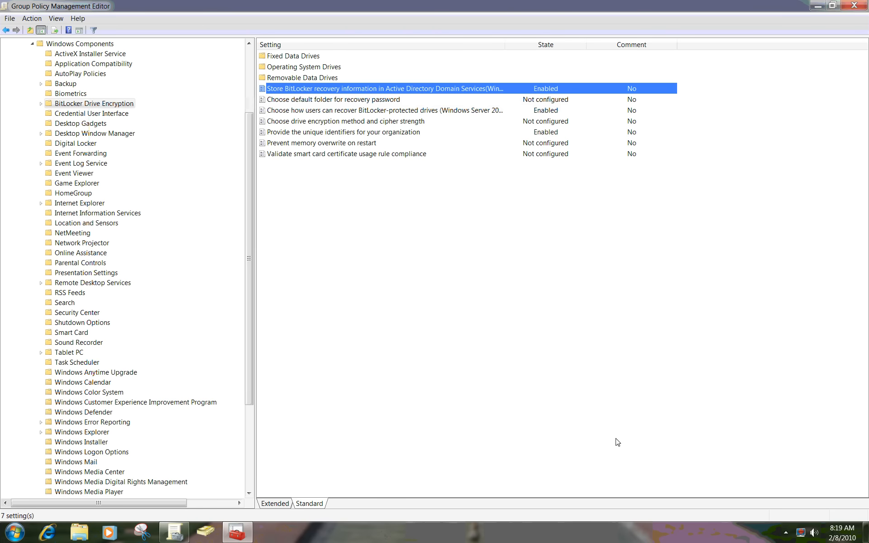
Review the policy "Choose how users can recover BitLocker-protected drives" and close it without changes
{"action": "left_click", "coordinate": [520, 112]}
{"action": "double_click", "coordinate": [521, 113]}
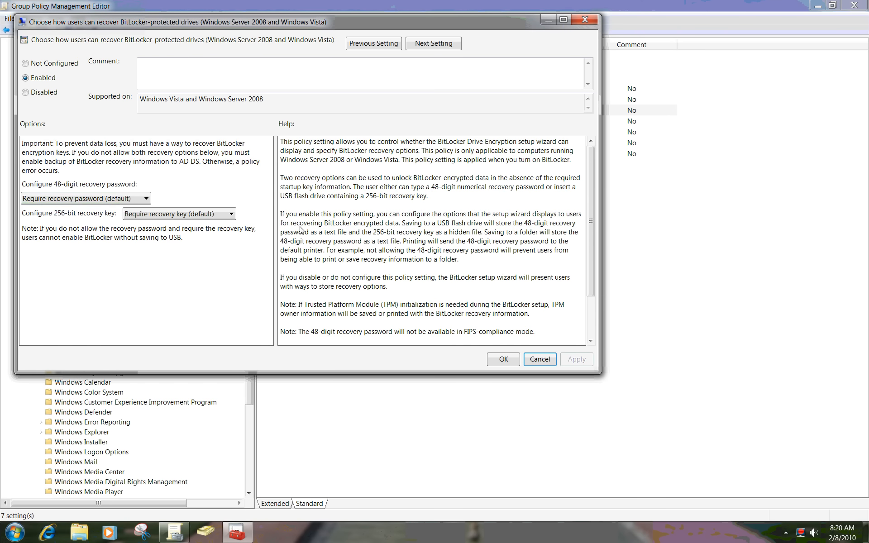
{"action": "left_click", "coordinate": [540, 359]}
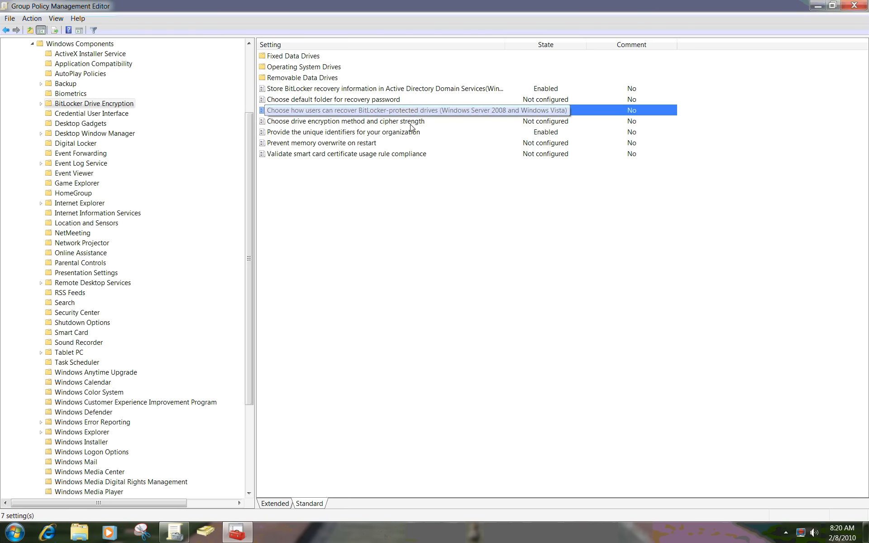
Review the identification fields, supported systems and help text of "Provide the unique identifiers for your organization", and close it without changes
{"action": "left_click", "coordinate": [401, 134]}
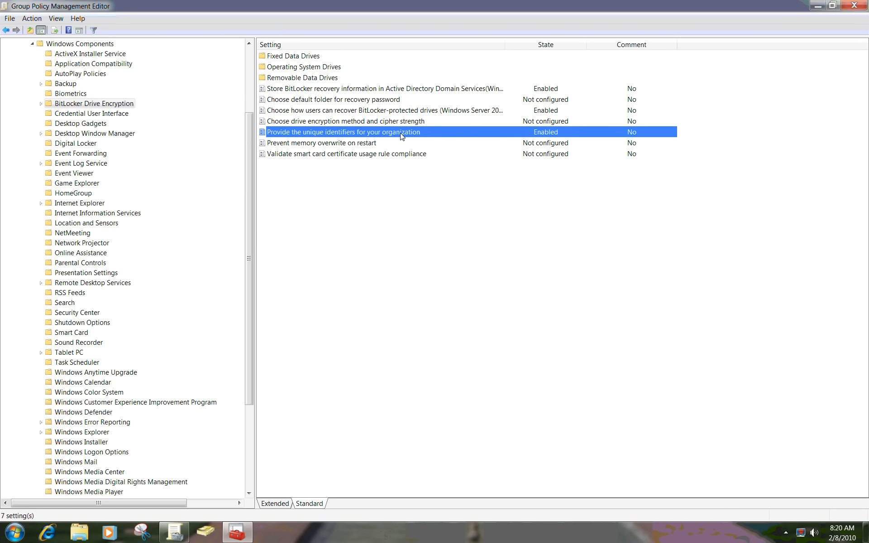
{"action": "double_click", "coordinate": [401, 136]}
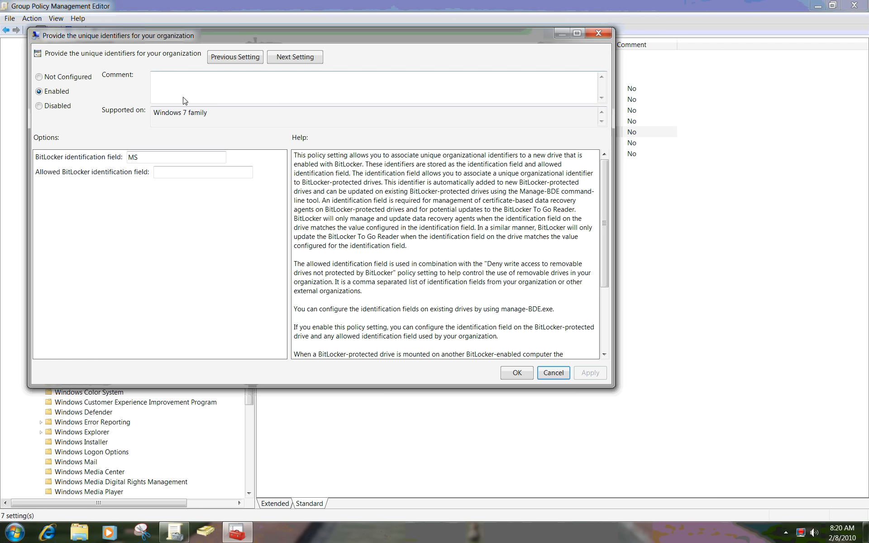
{"action": "left_click_drag", "start_coordinate": [218, 114], "coordinate": [147, 116]}
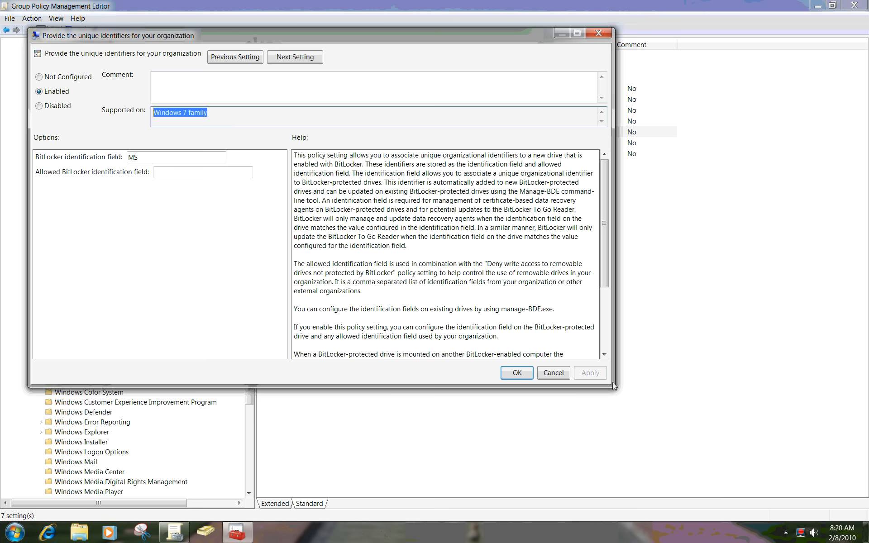
{"action": "left_click_drag", "start_coordinate": [613, 382], "coordinate": [710, 482]}
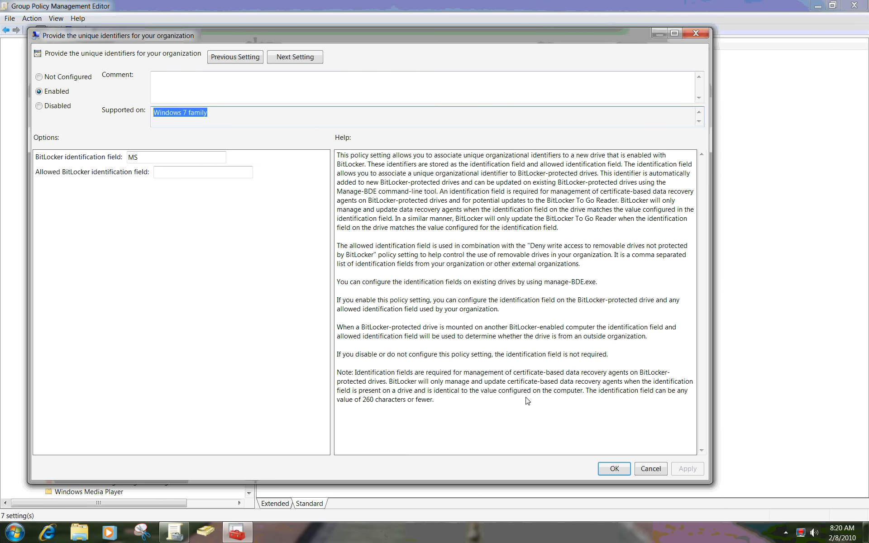
{"action": "left_click_drag", "start_coordinate": [433, 401], "coordinate": [321, 154]}
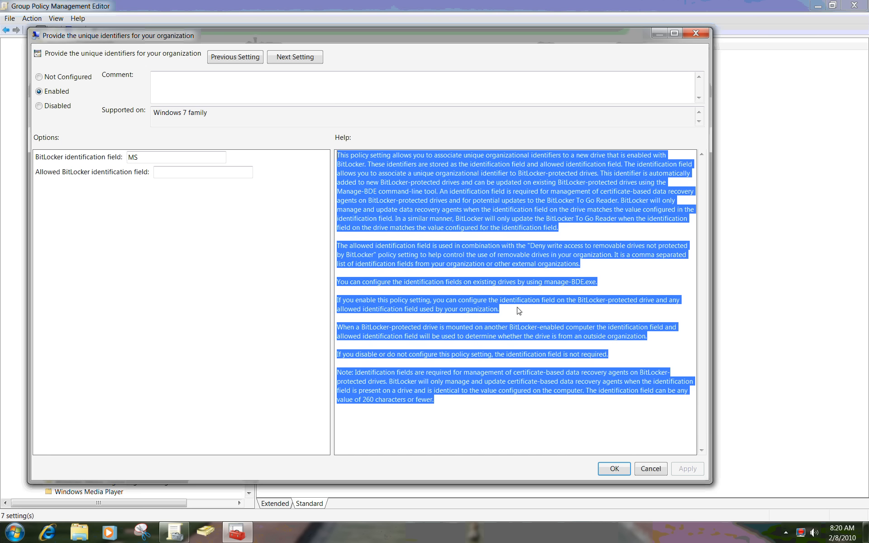
{"action": "left_click", "coordinate": [621, 287]}
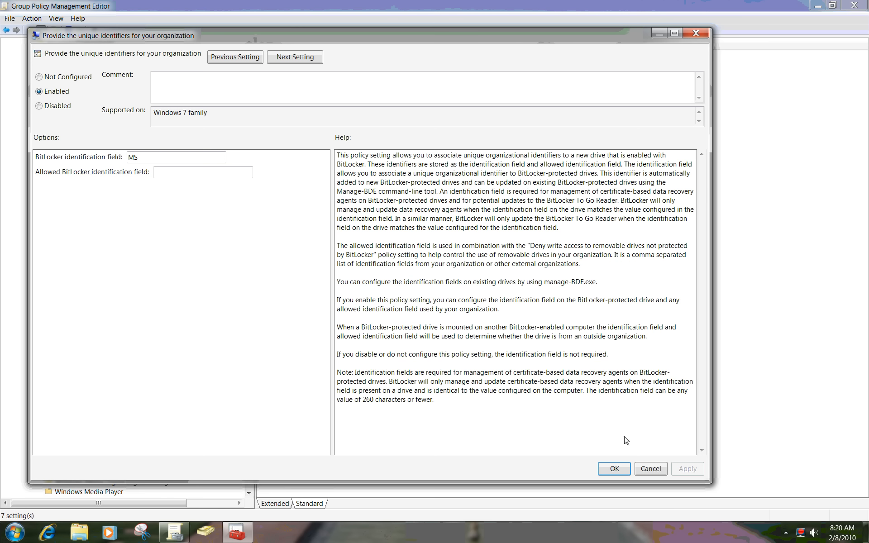
{"action": "left_click", "coordinate": [650, 471]}
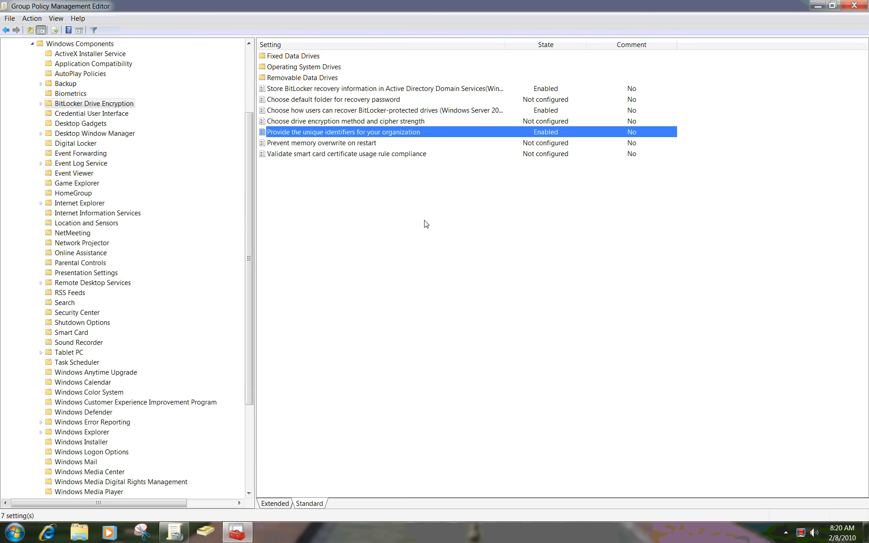
Review the password complexity options in the Fixed Data Drives policy "Configure use of passwords for fixed data drives", and discard any changes
{"action": "double_click", "coordinate": [308, 56]}
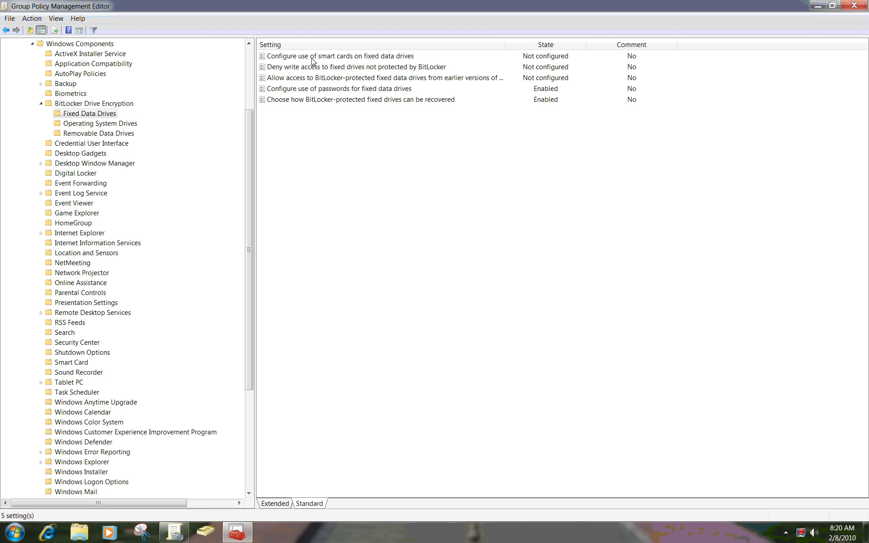
{"action": "double_click", "coordinate": [366, 90]}
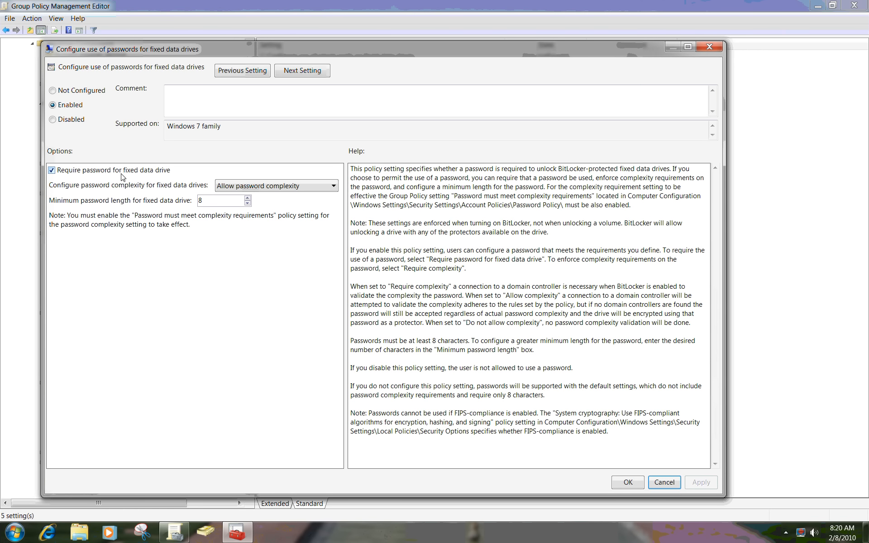
{"action": "left_click", "coordinate": [243, 186]}
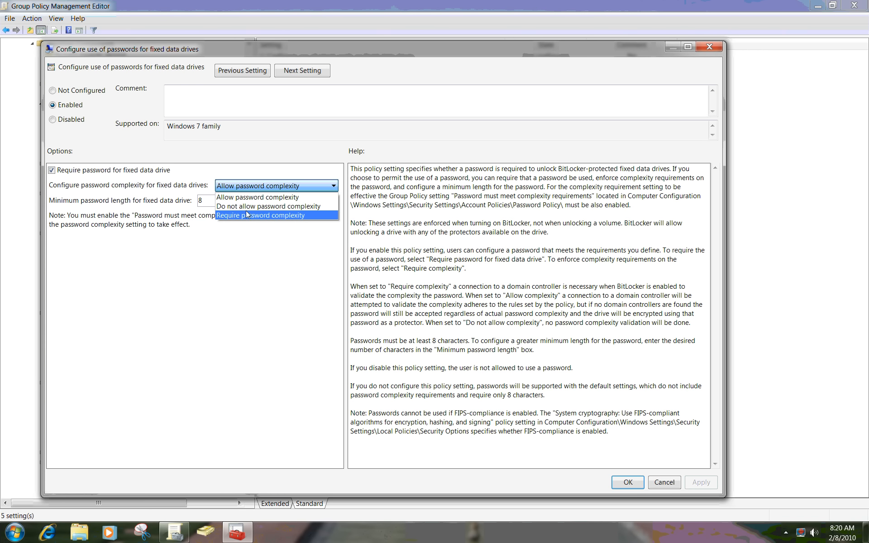
{"action": "left_click", "coordinate": [249, 198]}
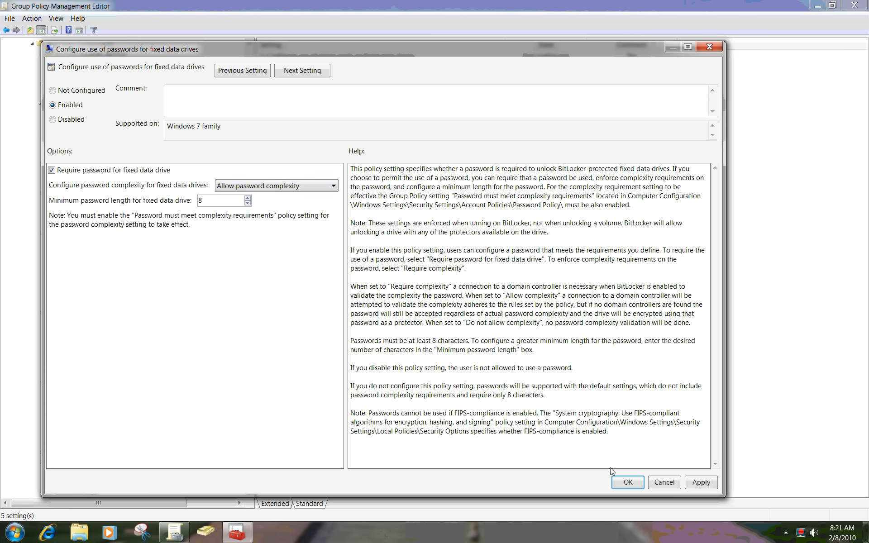
{"action": "left_click", "coordinate": [664, 483]}
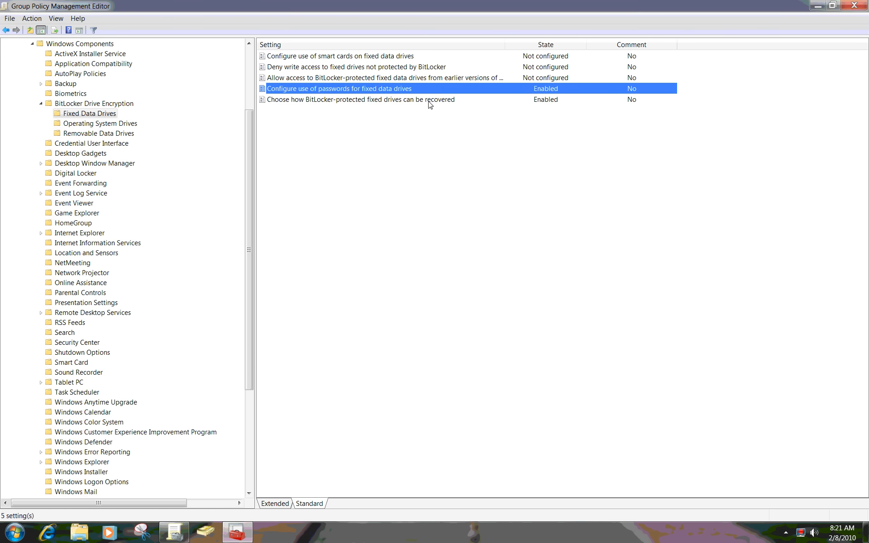
Examine the setup wizard omission and AD DS storage options in "Choose how BitLocker-protected fixed drives can be recovered", and cancel without saving
{"action": "double_click", "coordinate": [430, 100]}
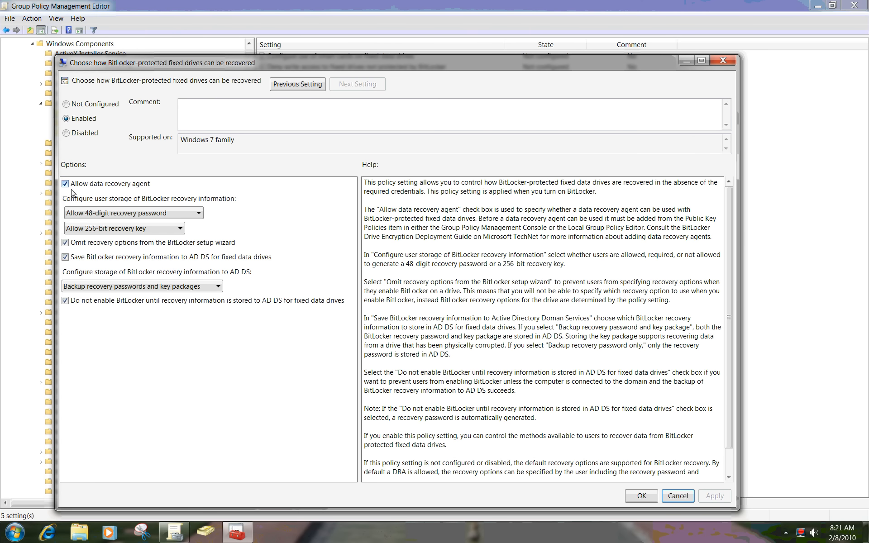
{"action": "left_click", "coordinate": [66, 243]}
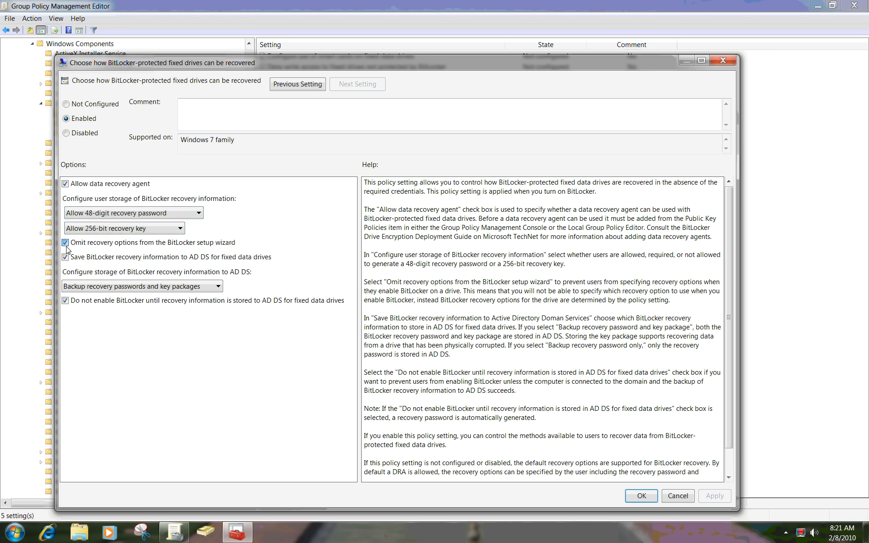
{"action": "left_click", "coordinate": [65, 301]}
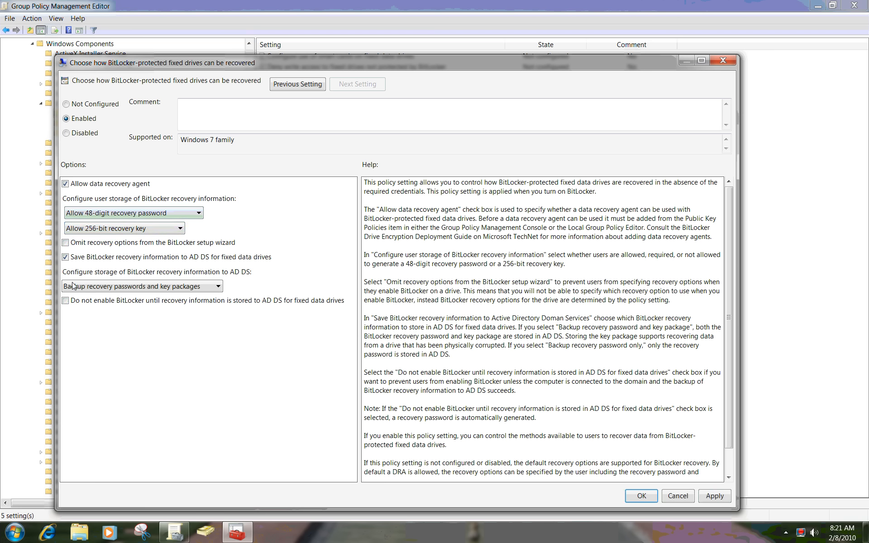
{"action": "left_click", "coordinate": [65, 243]}
{"action": "left_click", "coordinate": [66, 301]}
{"action": "left_click", "coordinate": [674, 498]}
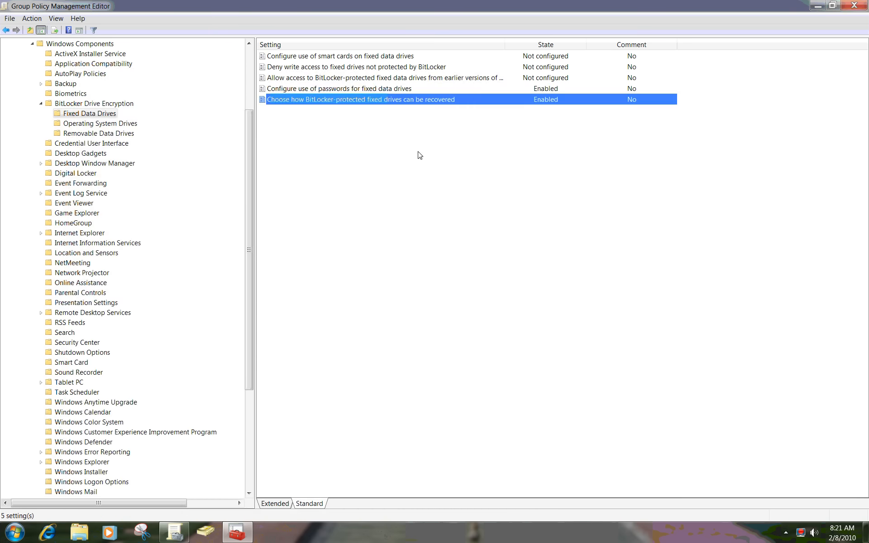
Show the Operating System Drives policies with a wider Setting column, and open "Require additional authentication at startup" for review
{"action": "left_click", "coordinate": [108, 126]}
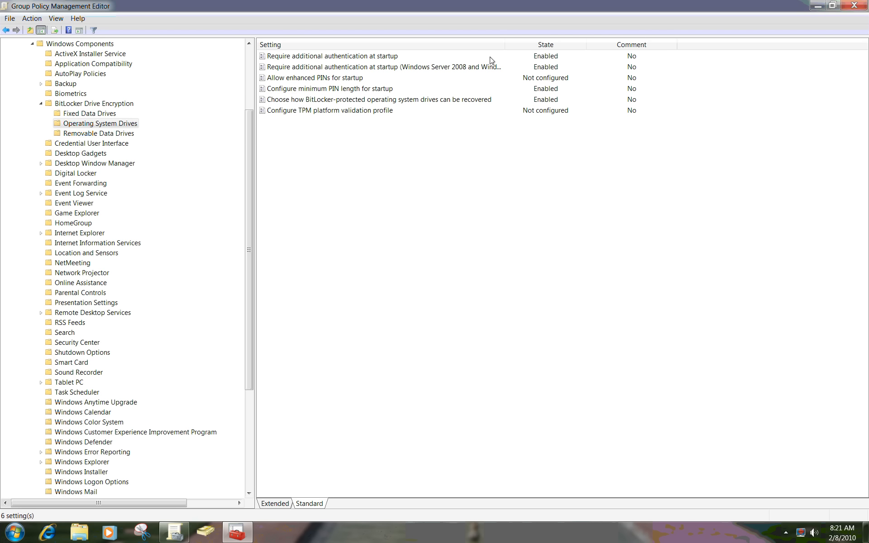
{"action": "left_click_drag", "start_coordinate": [506, 45], "coordinate": [564, 45]}
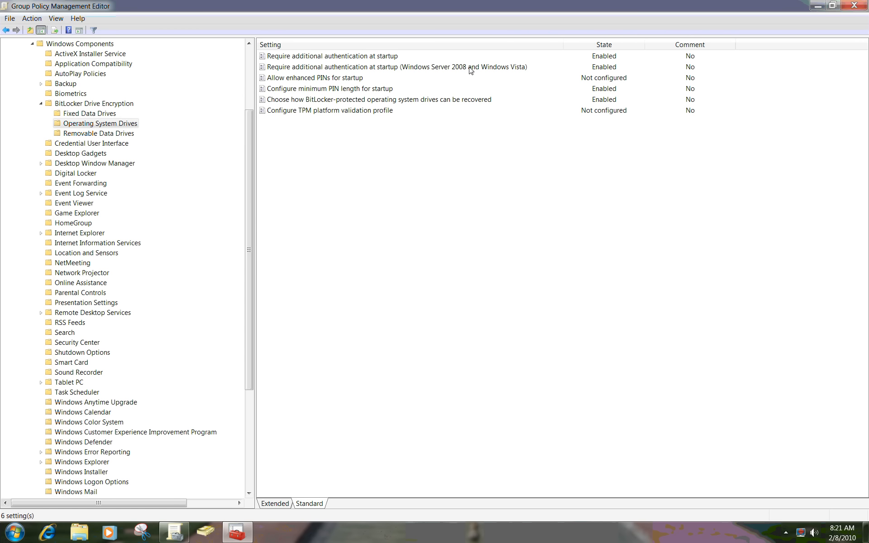
{"action": "double_click", "coordinate": [382, 56]}
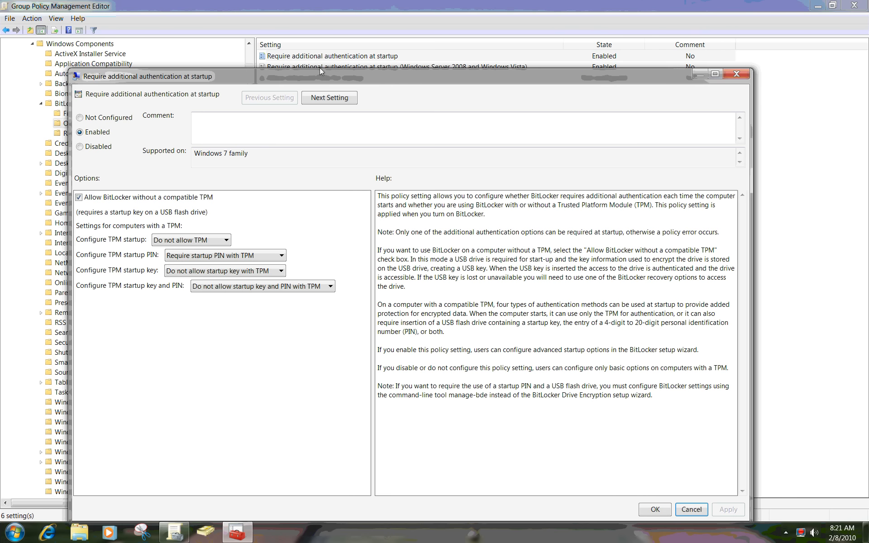
{"action": "left_click_drag", "start_coordinate": [323, 71], "coordinate": [373, 14]}
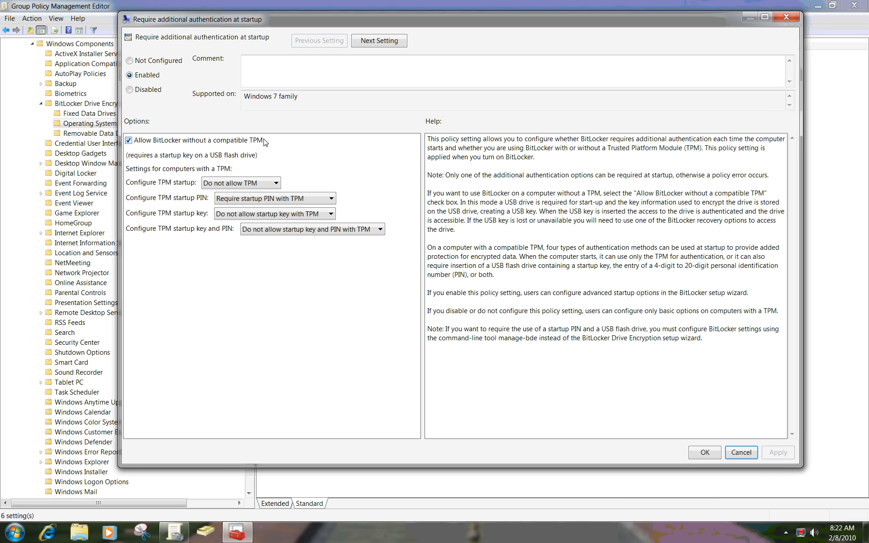
Set the TPM startup, startup PIN, startup key, and startup key and PIN options all to Allow
{"action": "left_click", "coordinate": [265, 183]}
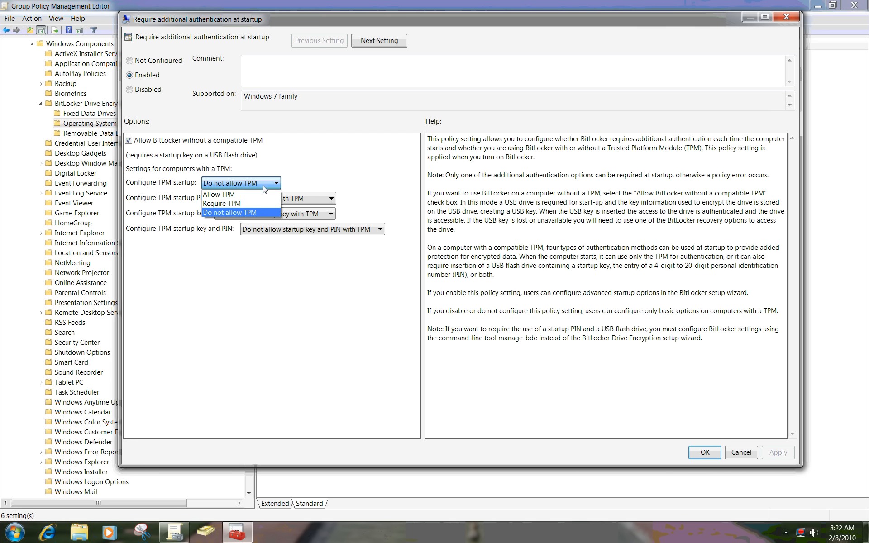
{"action": "left_click", "coordinate": [261, 194]}
{"action": "left_click", "coordinate": [260, 198]}
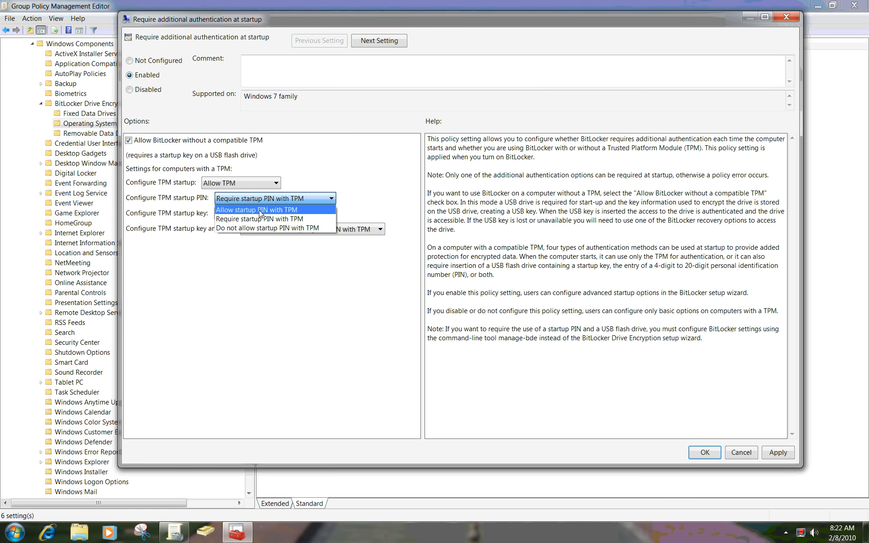
{"action": "left_click", "coordinate": [261, 207]}
{"action": "left_click", "coordinate": [262, 215]}
{"action": "left_click", "coordinate": [263, 225]}
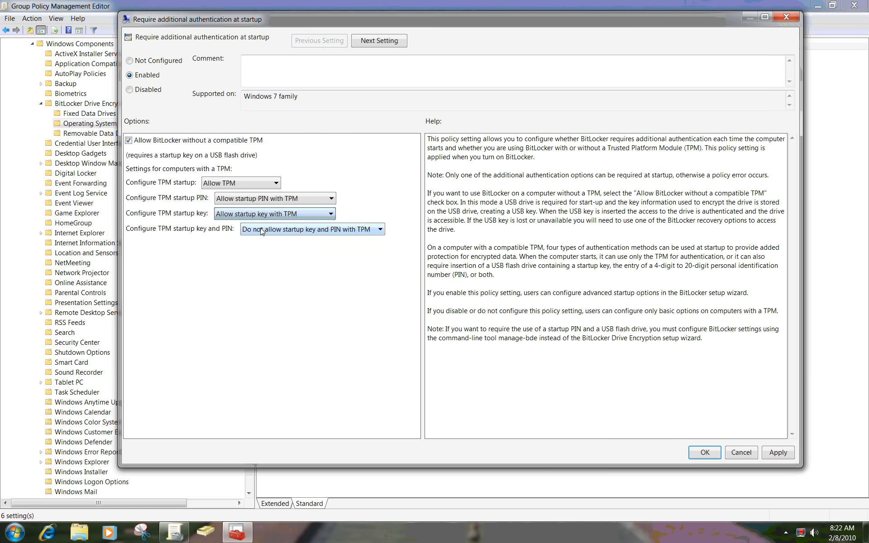
{"action": "left_click", "coordinate": [263, 229]}
{"action": "left_click", "coordinate": [264, 242]}
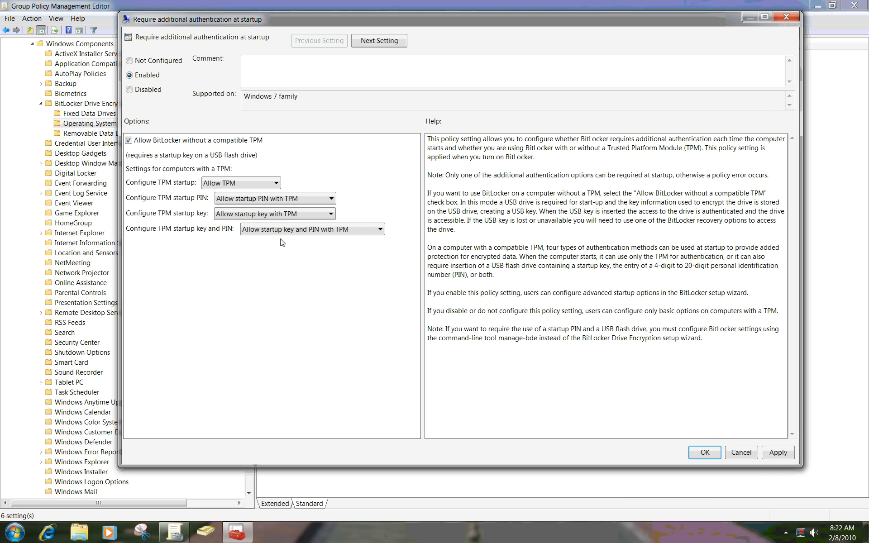
Require a startup PIN with TPM, and set TPM startup, startup key, and startup key and PIN to Do not allow
{"action": "left_click", "coordinate": [252, 185]}
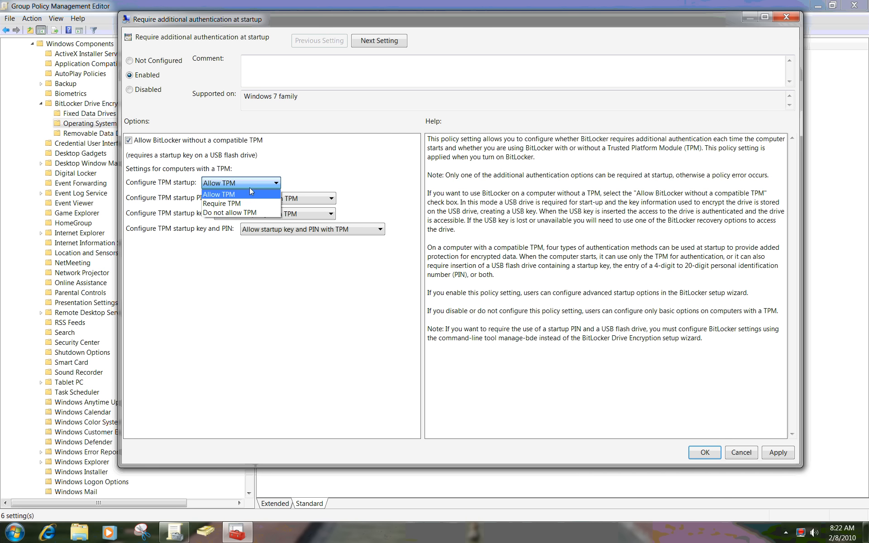
{"action": "left_click", "coordinate": [249, 211]}
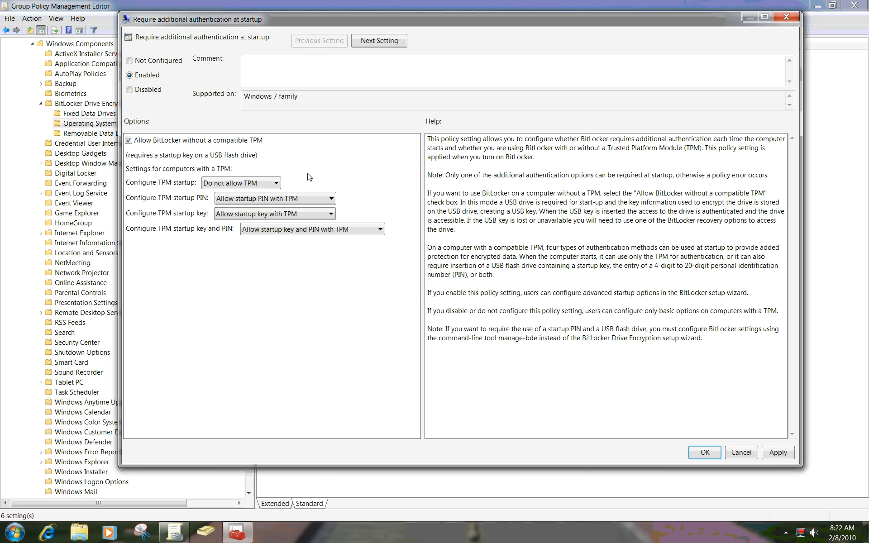
{"action": "left_click", "coordinate": [268, 199]}
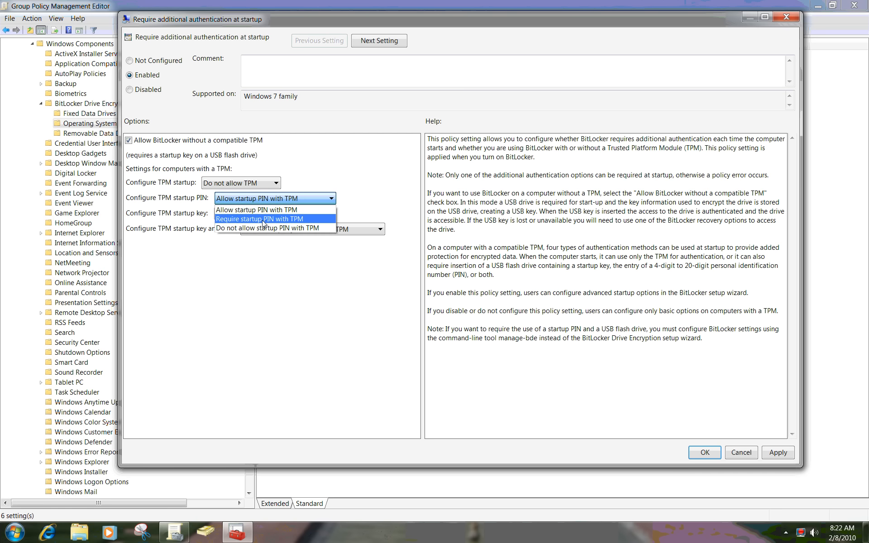
{"action": "left_click", "coordinate": [274, 219]}
{"action": "left_click", "coordinate": [276, 218]}
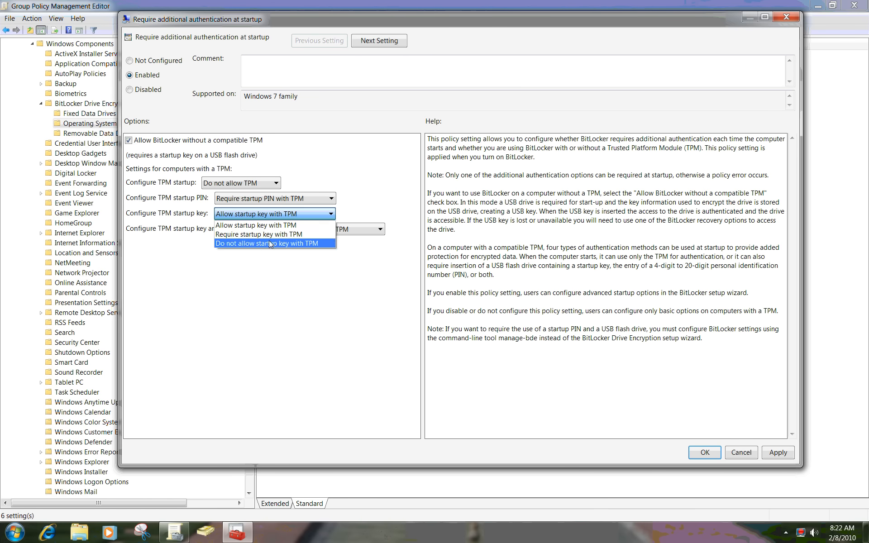
{"action": "left_click", "coordinate": [269, 241]}
{"action": "left_click", "coordinate": [273, 232]}
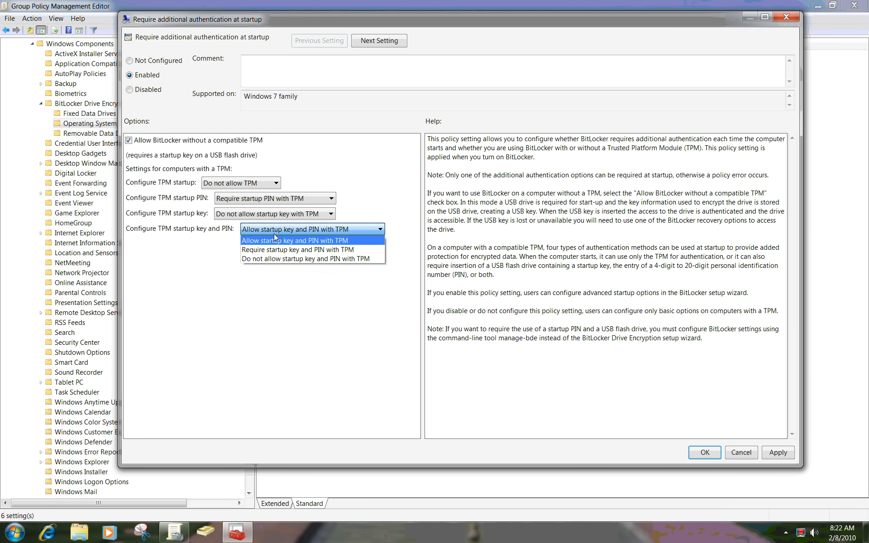
{"action": "left_click", "coordinate": [273, 259]}
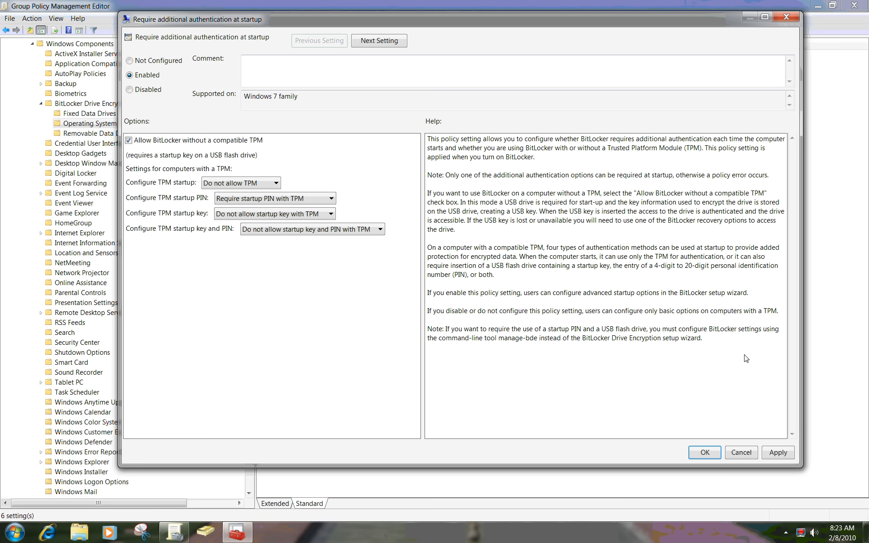
Check the help text and supported systems of "Require additional authentication at startup", and cancel without saving
{"action": "left_click_drag", "start_coordinate": [705, 339], "coordinate": [413, 125]}
{"action": "left_click", "coordinate": [353, 99]}
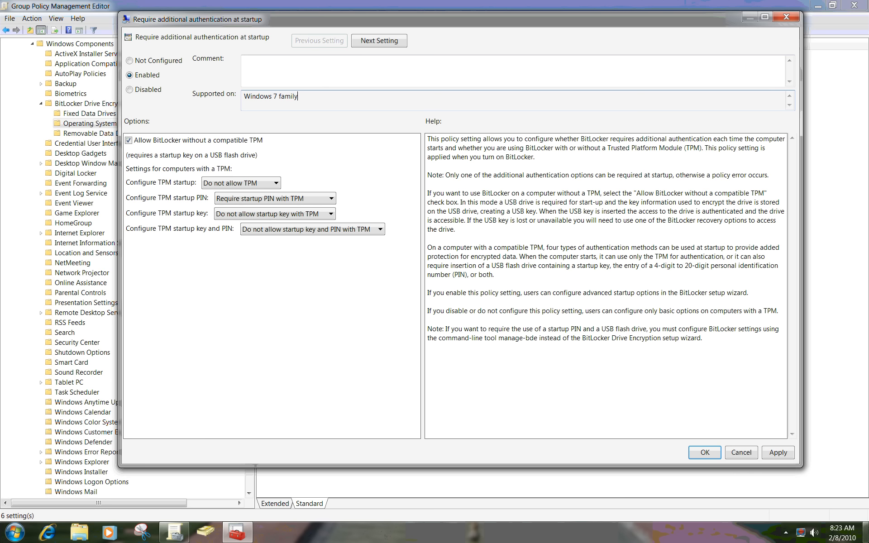
{"action": "left_click", "coordinate": [750, 458]}
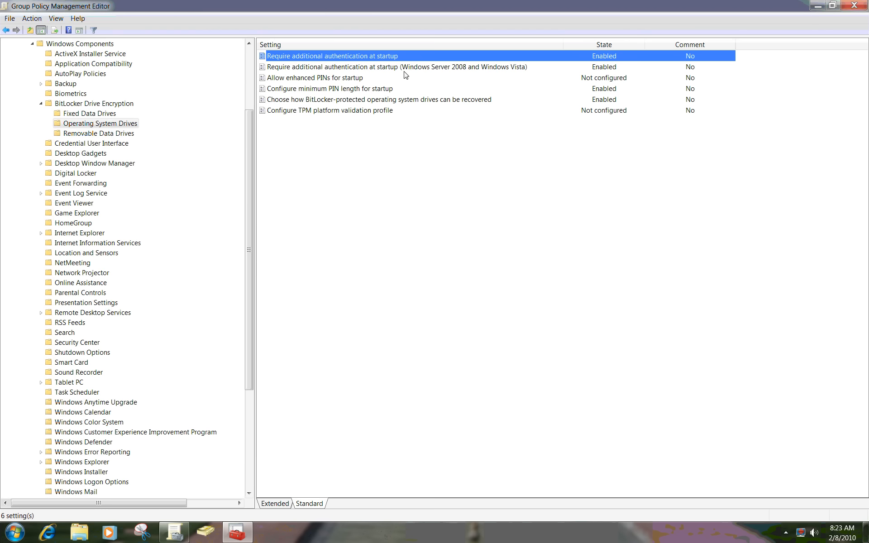
Review the TPM startup key and PIN options in "Require additional authentication at startup (Windows Server 2008 and Windows Vista)", and close it without changes
{"action": "double_click", "coordinate": [403, 68]}
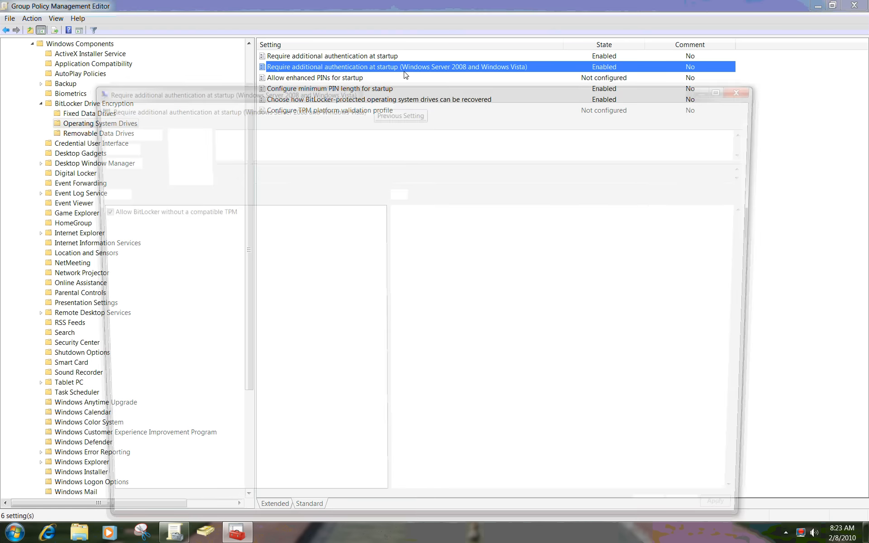
{"action": "left_click_drag", "start_coordinate": [374, 96], "coordinate": [379, 46]}
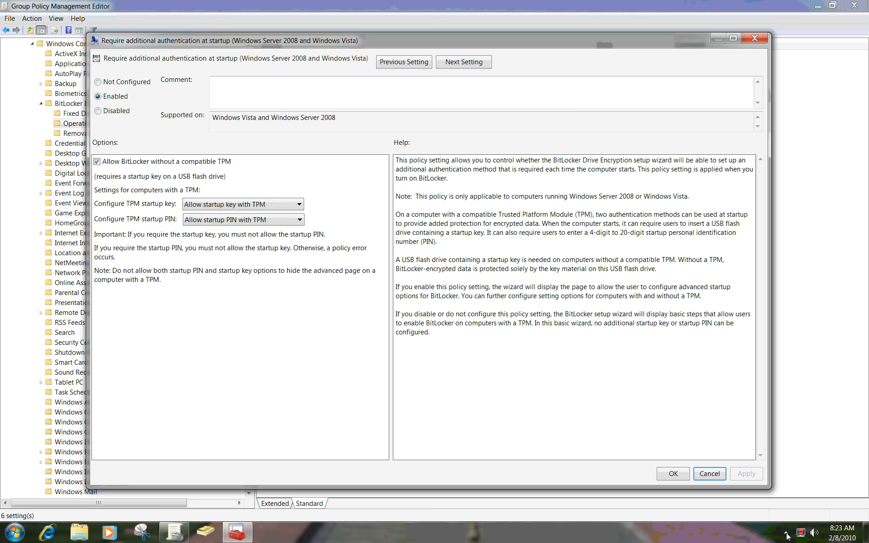
{"action": "left_click", "coordinate": [710, 474]}
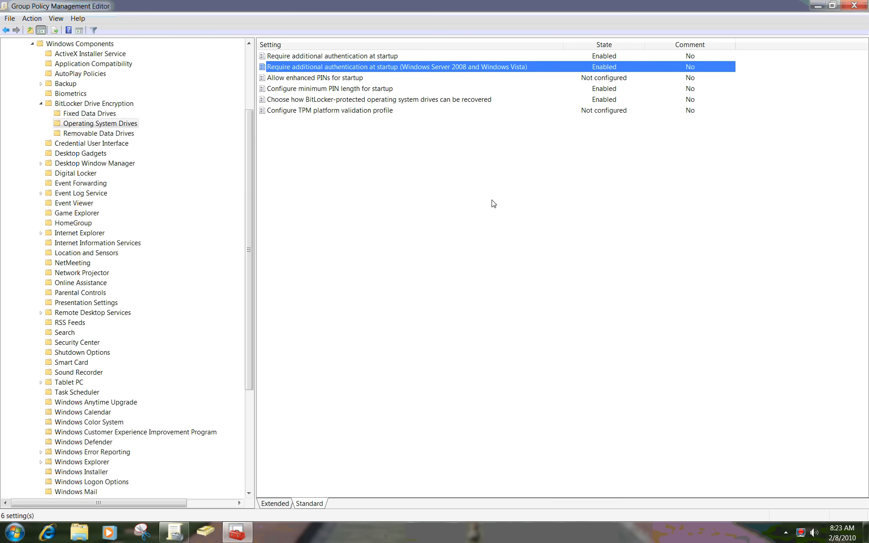
Review the supported systems and help text of "Allow enhanced PINs for startup", and close it without changes
{"action": "double_click", "coordinate": [360, 79]}
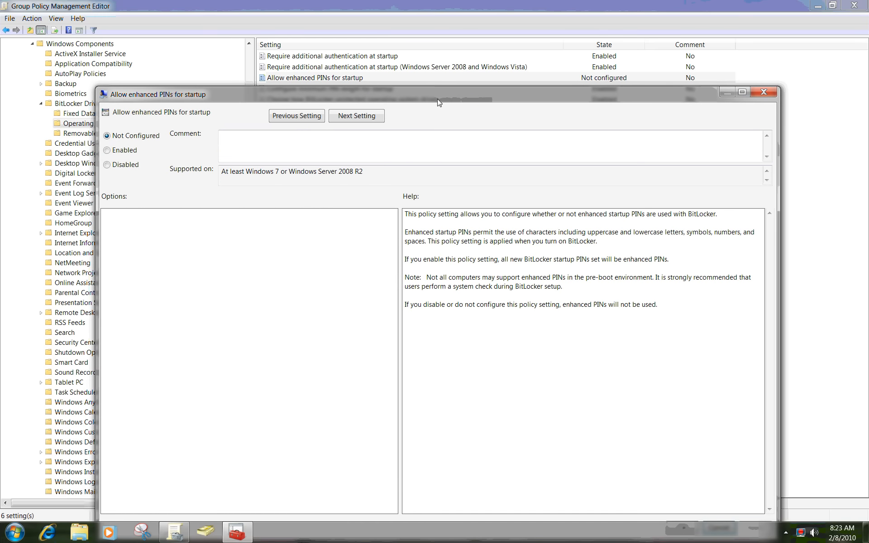
{"action": "left_click_drag", "start_coordinate": [439, 102], "coordinate": [477, 26]}
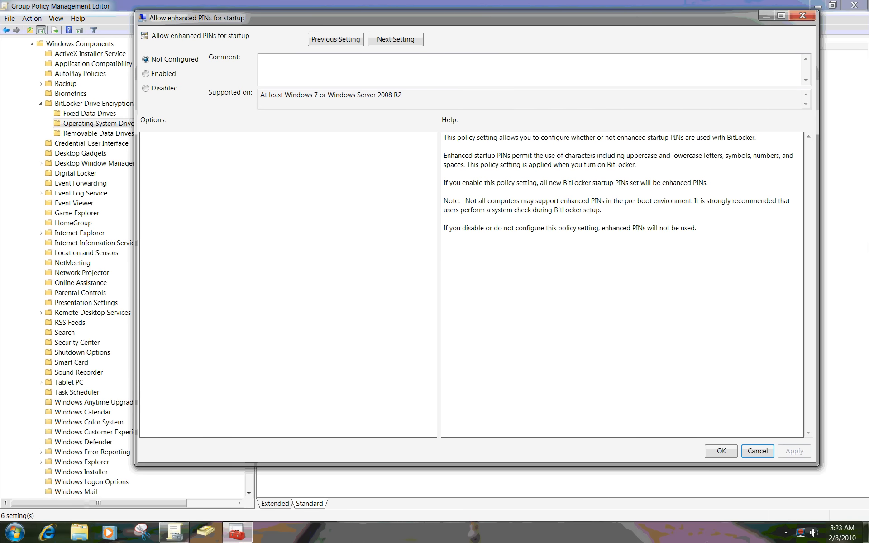
{"action": "left_click", "coordinate": [753, 455]}
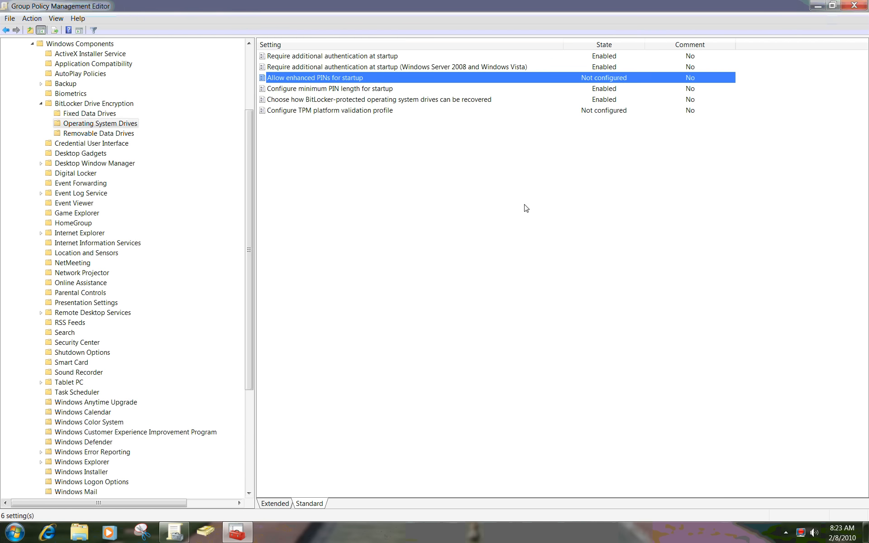
Review the minimum characters option in "Configure minimum PIN length for startup", and close it without changes
{"action": "double_click", "coordinate": [392, 91]}
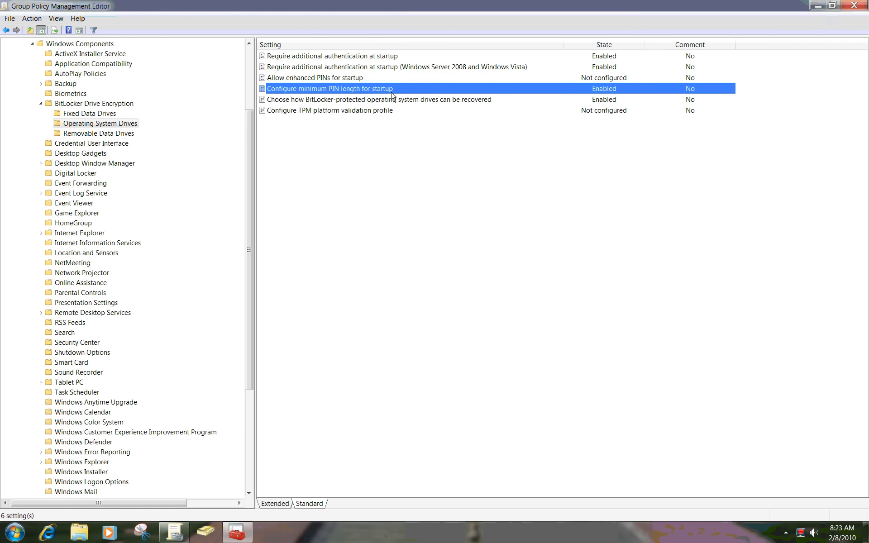
{"action": "left_click_drag", "start_coordinate": [315, 22], "coordinate": [383, 38]}
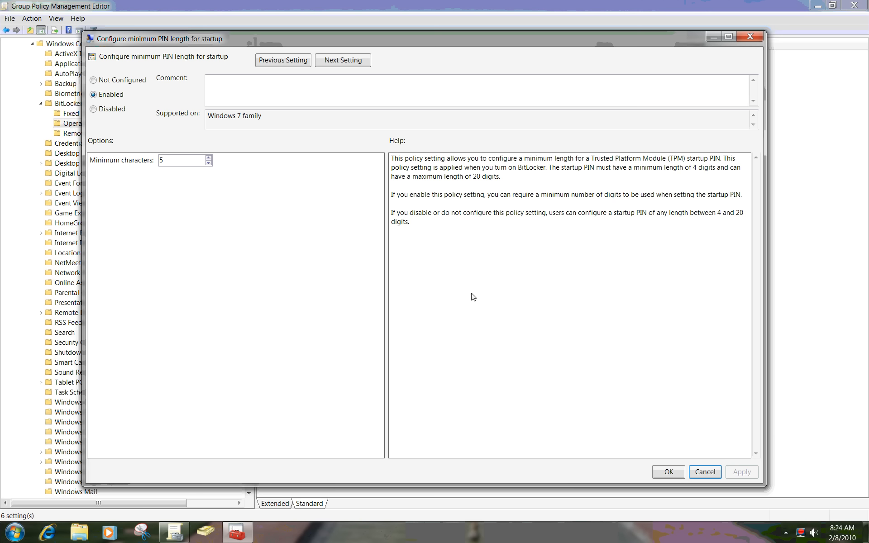
{"action": "left_click", "coordinate": [705, 472]}
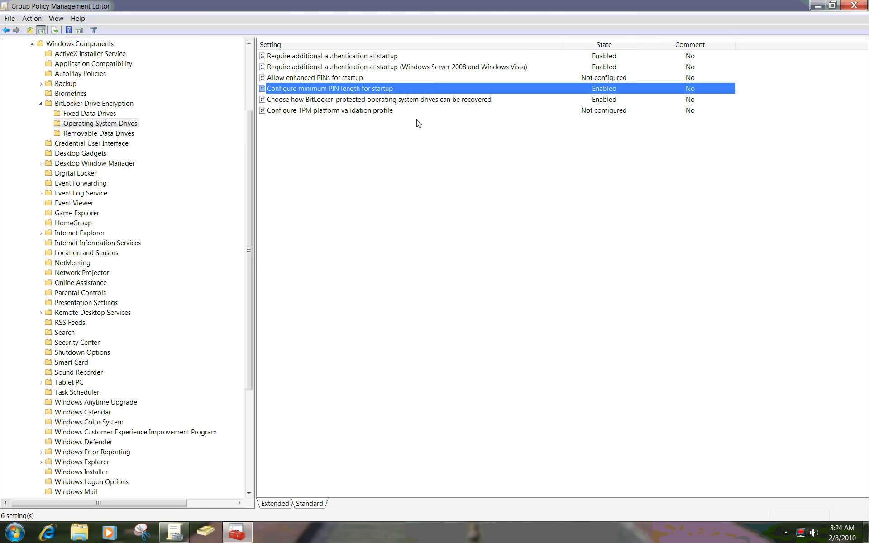
Examine the setup wizard omission and AD DS storage options in "Choose how BitLocker-protected operating system drives can be recovered", and close the policy
{"action": "double_click", "coordinate": [388, 100]}
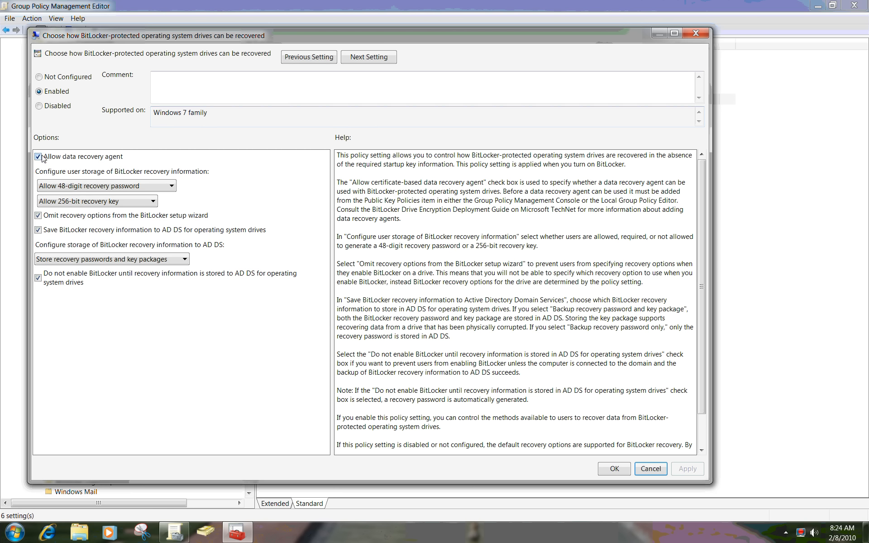
{"action": "left_click", "coordinate": [38, 216]}
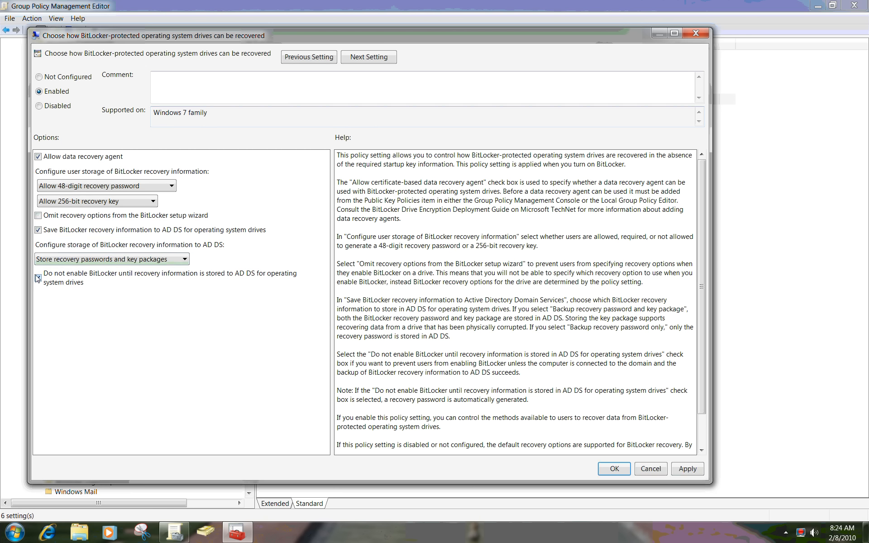
{"action": "left_click", "coordinate": [37, 278]}
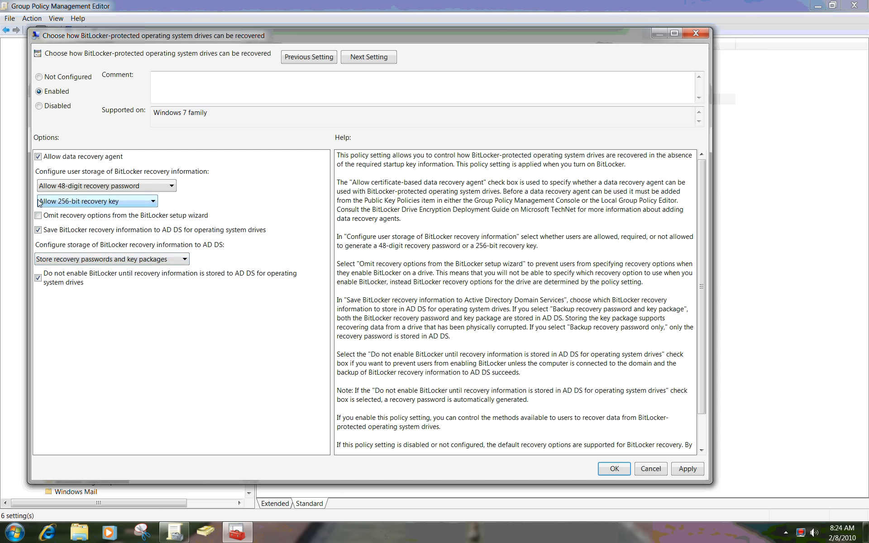
{"action": "left_click", "coordinate": [38, 216]}
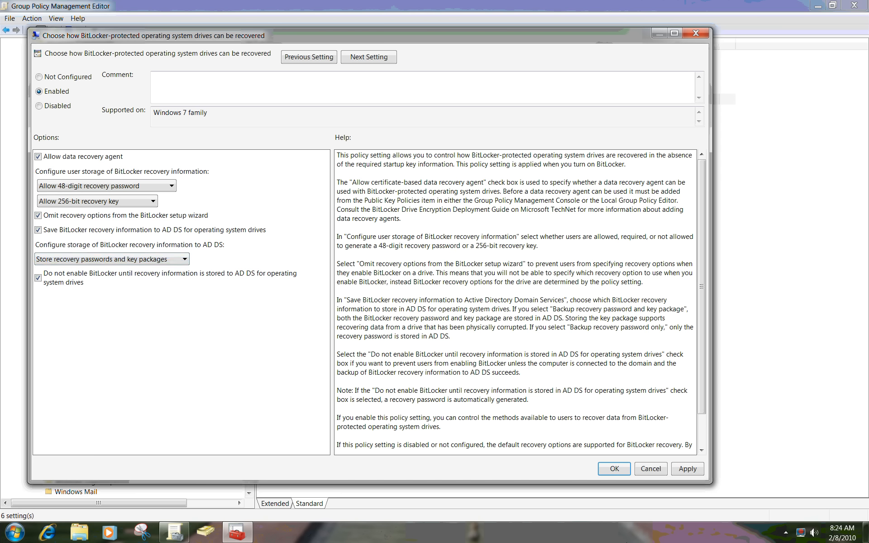
{"action": "key", "text": "Return"}
Review the user permission options in the Removable Data Drives policy "Control use of BitLocker on removable drives", and close it without changes
{"action": "left_click", "coordinate": [132, 134]}
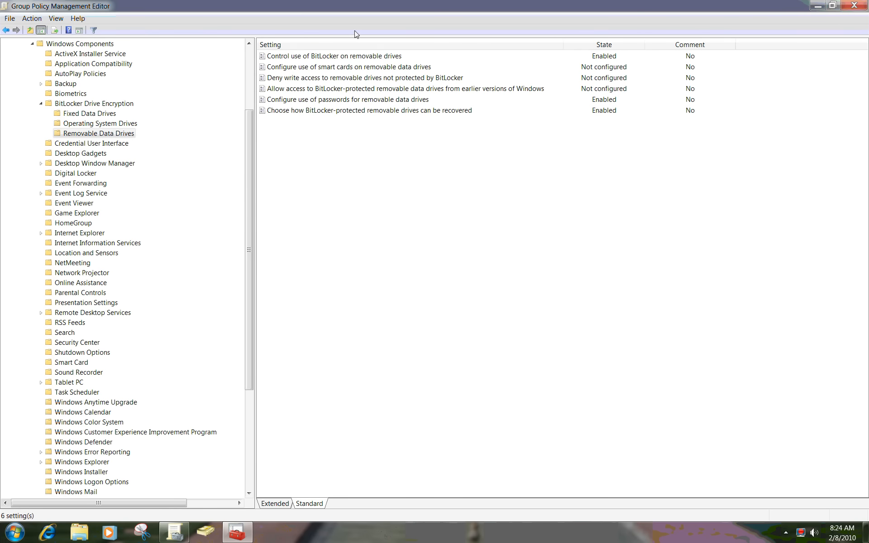
{"action": "double_click", "coordinate": [345, 58]}
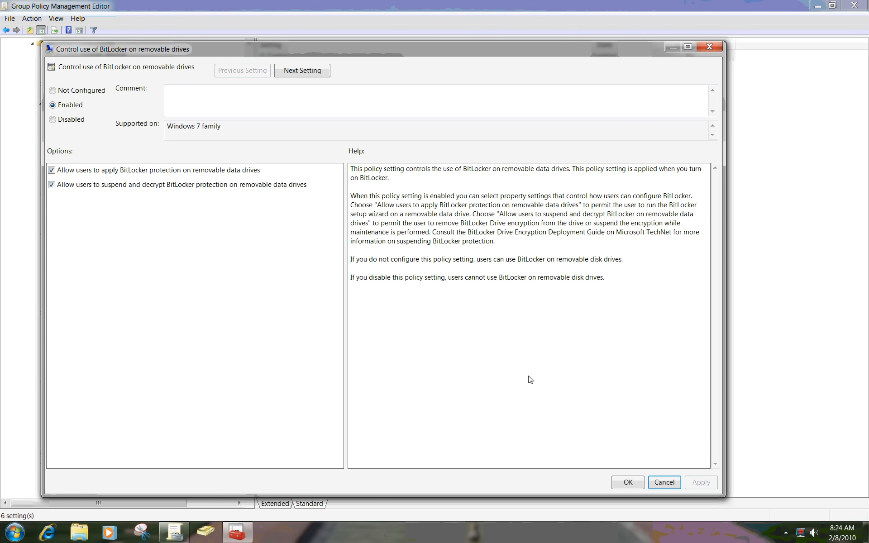
{"action": "left_click", "coordinate": [666, 483]}
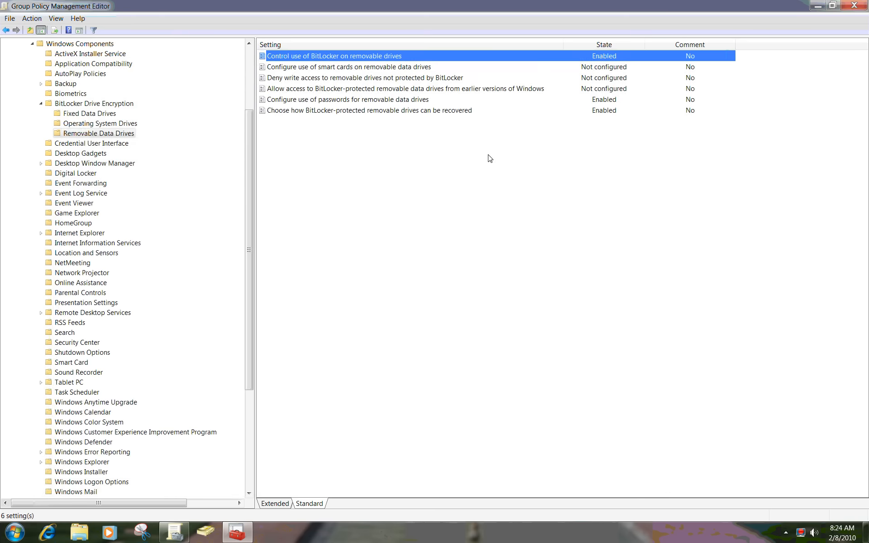
Review the complexity and minimum length options in "Configure use of passwords for removable data drives", and close it without changes
{"action": "double_click", "coordinate": [420, 100]}
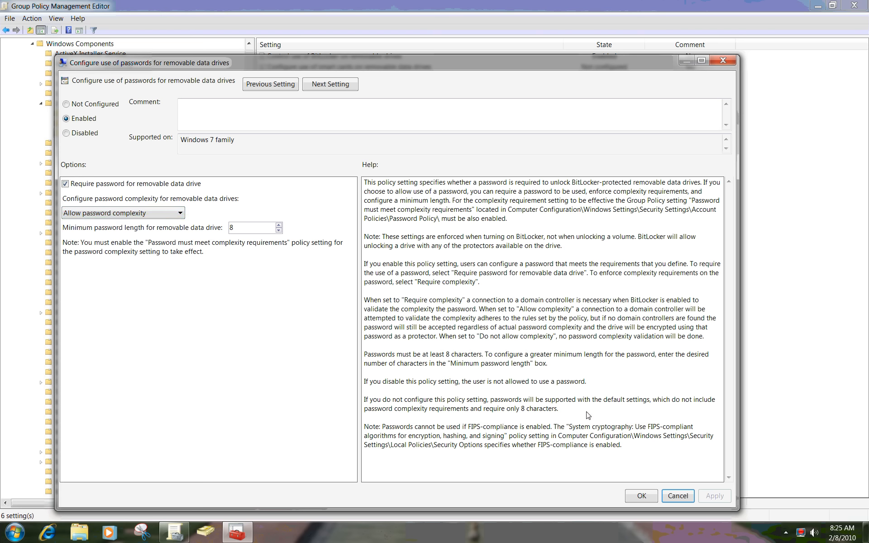
{"action": "left_click", "coordinate": [669, 497]}
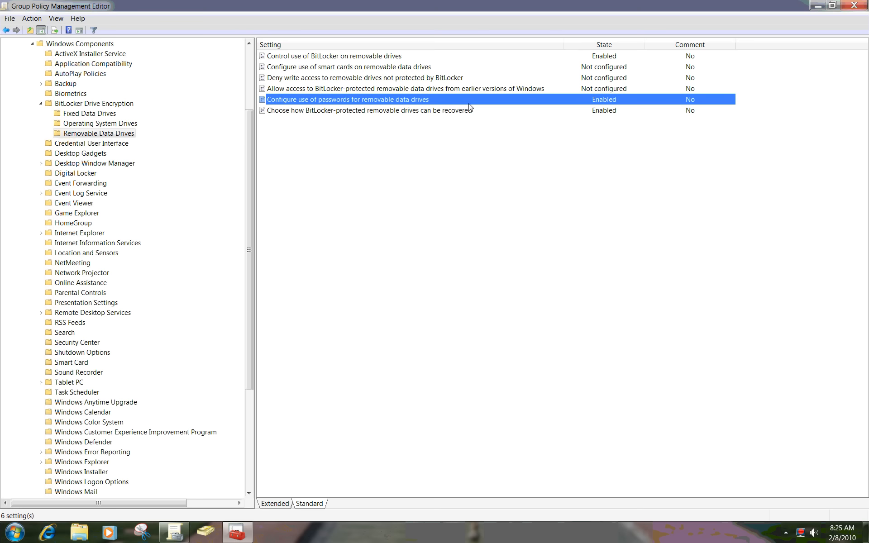
{"action": "left_click", "coordinate": [462, 119]}
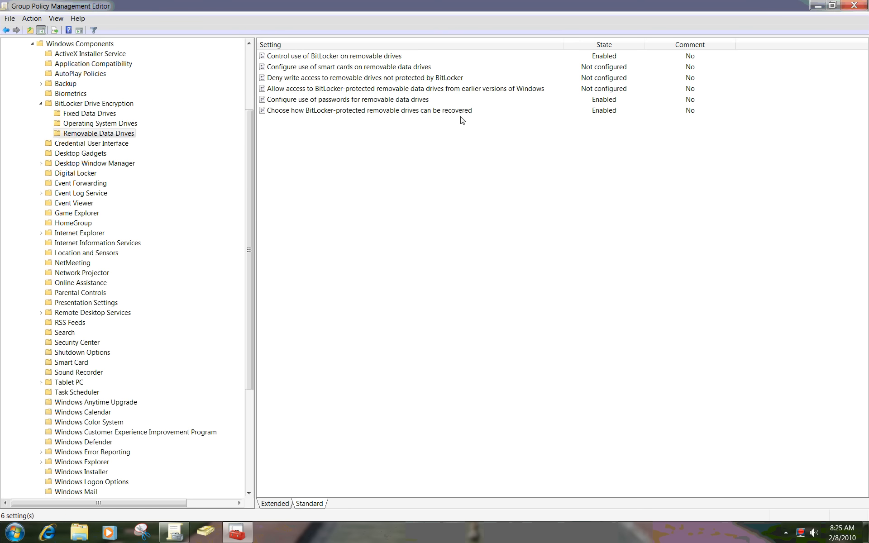
Review the recovery agent and AD DS storage options in "Choose how BitLocker-protected removable drives can be recovered", and close it without changes
{"action": "double_click", "coordinate": [452, 110]}
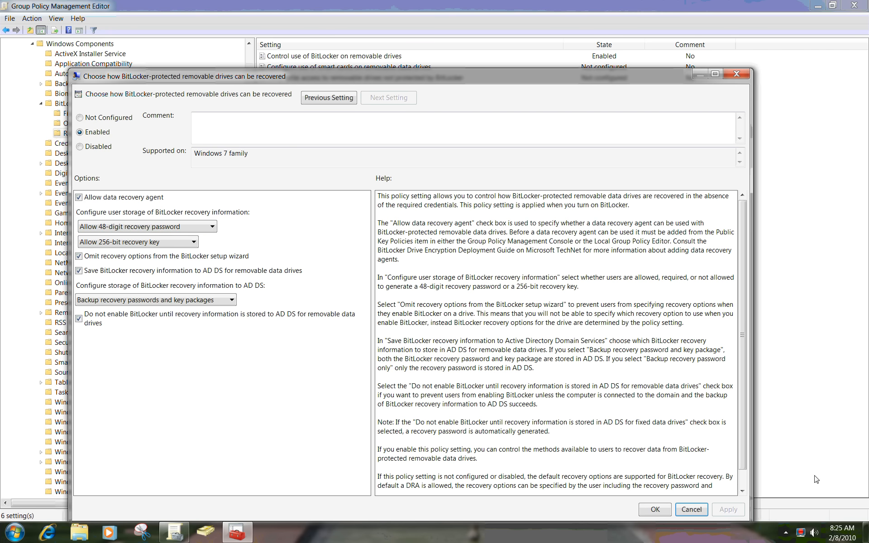
{"action": "left_click", "coordinate": [703, 510]}
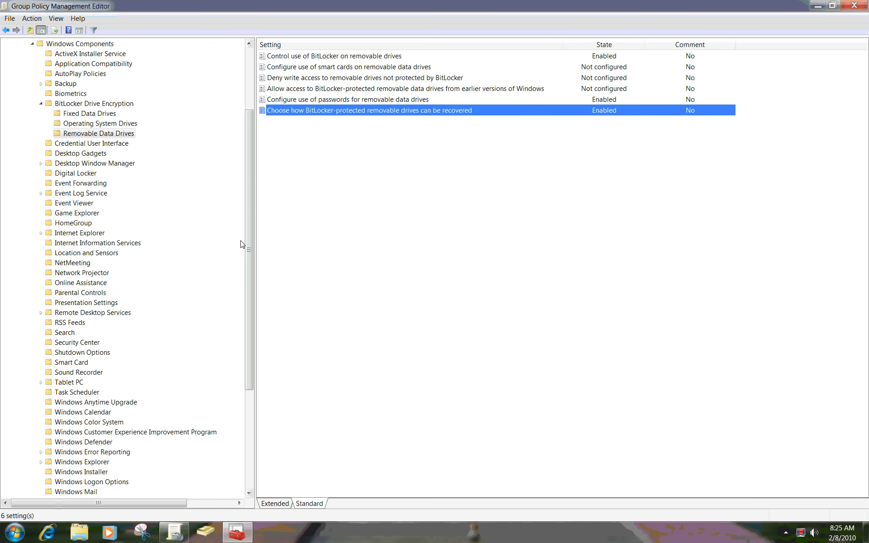
Collapse Windows Components and show the Trusted Platform Module Services policies under System in the computer's Administrative Templates
{"action": "left_click_drag", "start_coordinate": [248, 239], "coordinate": [249, 146]}
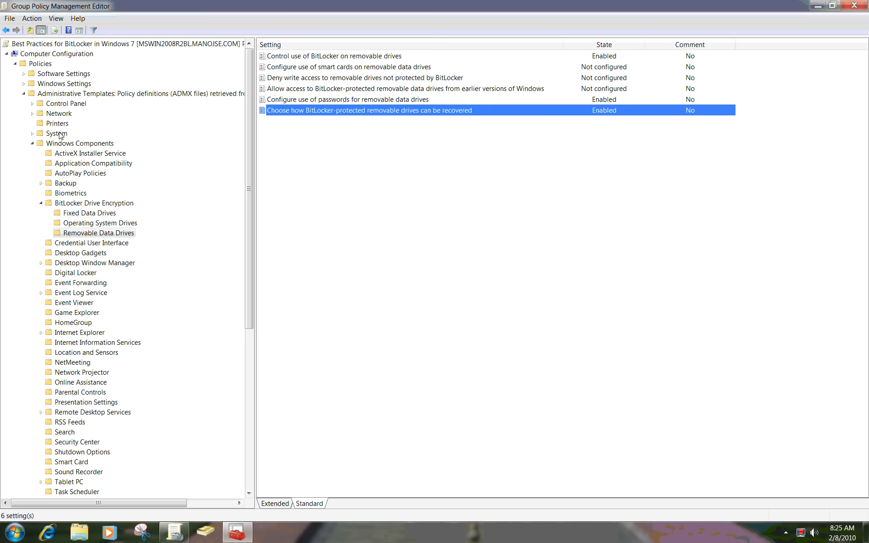
{"action": "left_click", "coordinate": [32, 143]}
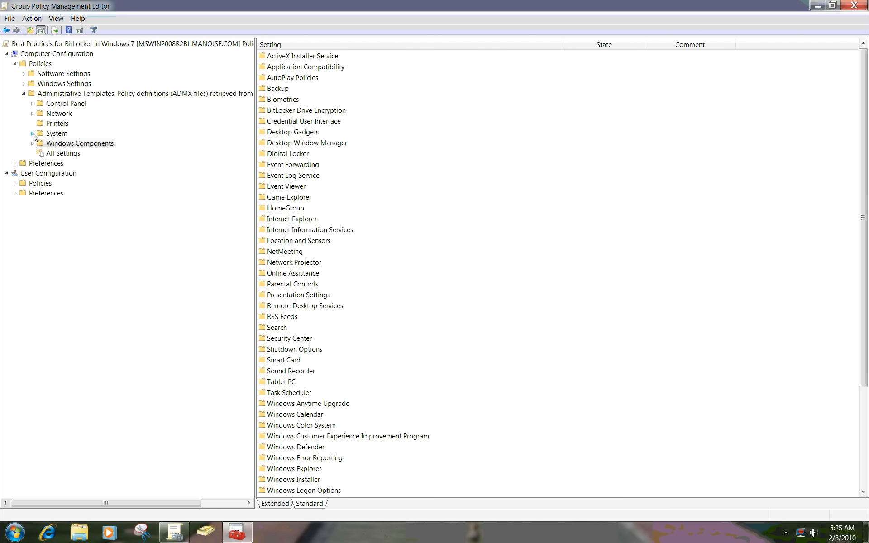
{"action": "left_click", "coordinate": [33, 134]}
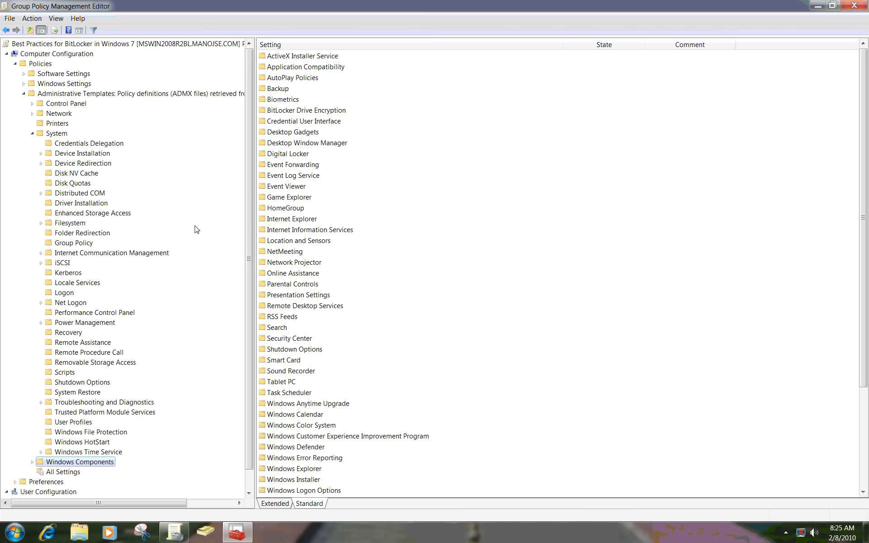
{"action": "left_click", "coordinate": [118, 414]}
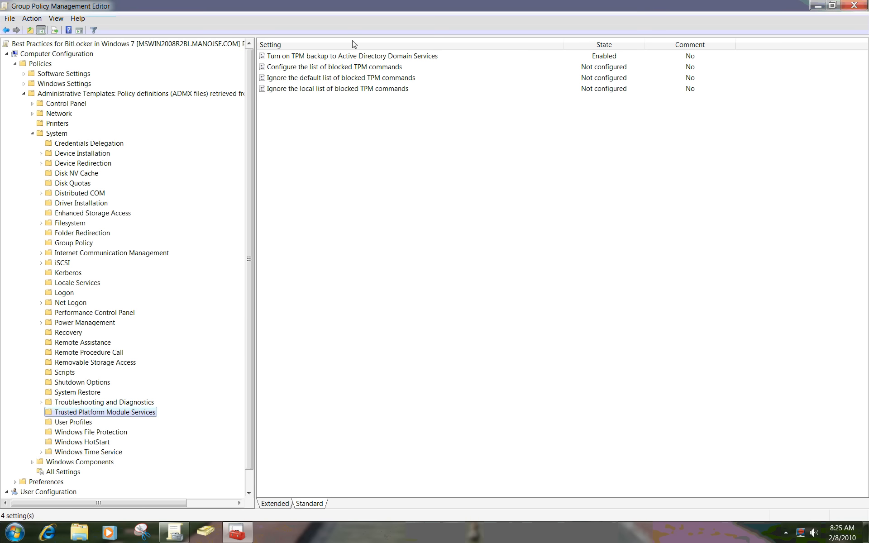
Review the "Require TPM backup to AD DS" option in "Turn on TPM backup to Active Directory Domain Services", and close the policy without changes
{"action": "left_click", "coordinate": [349, 58]}
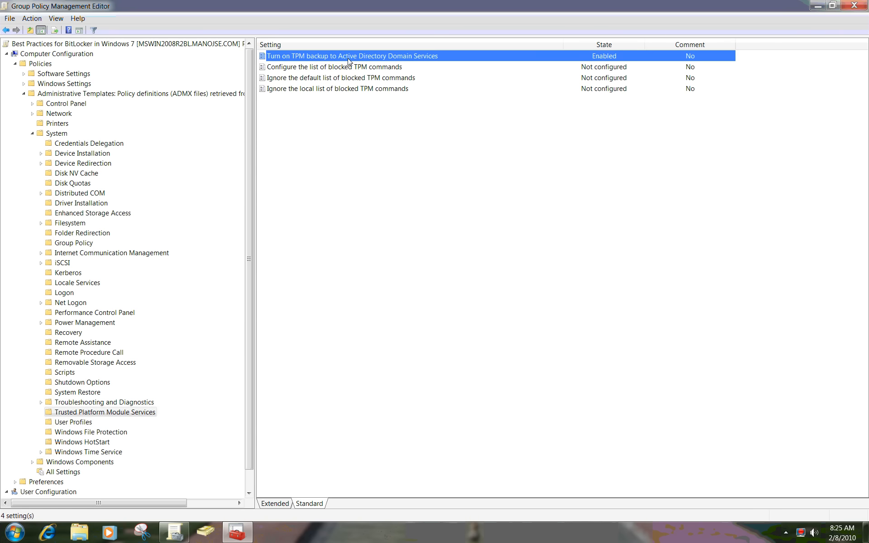
{"action": "double_click", "coordinate": [349, 58]}
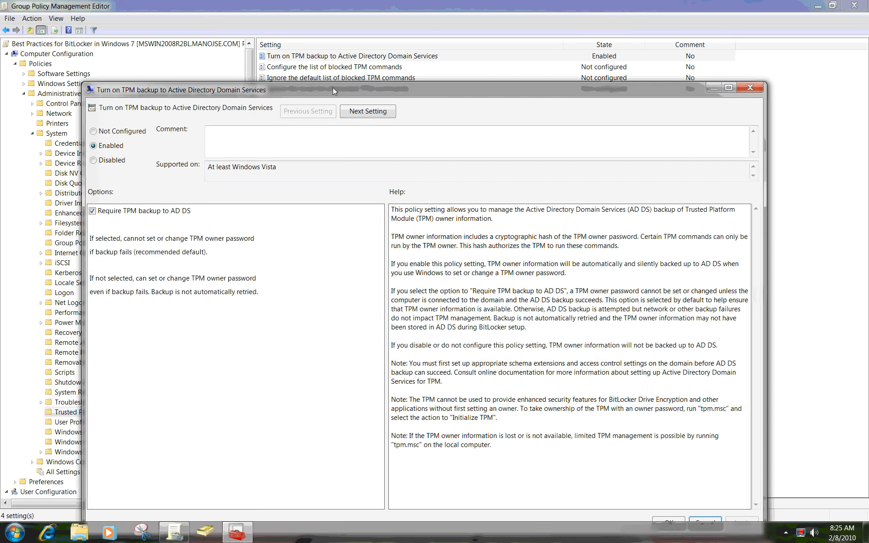
{"action": "left_click_drag", "start_coordinate": [333, 88], "coordinate": [342, 54]}
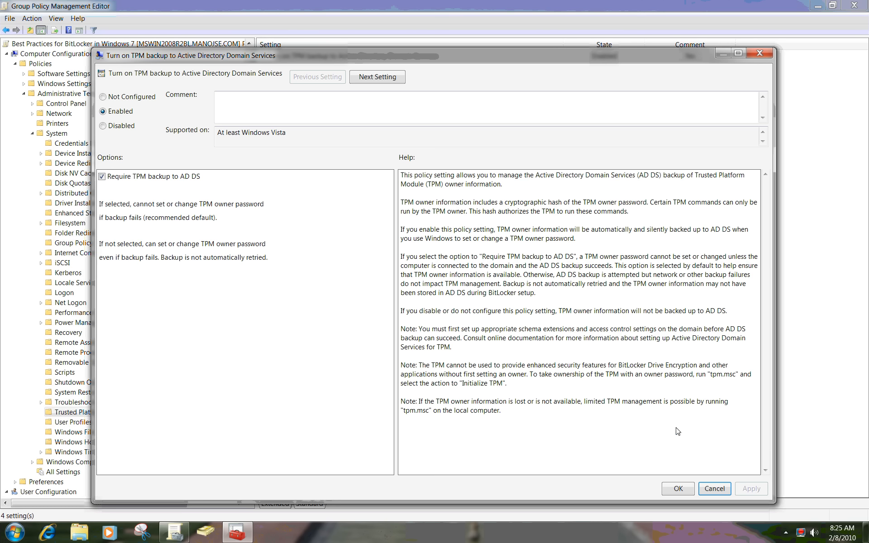
{"action": "left_click", "coordinate": [705, 492]}
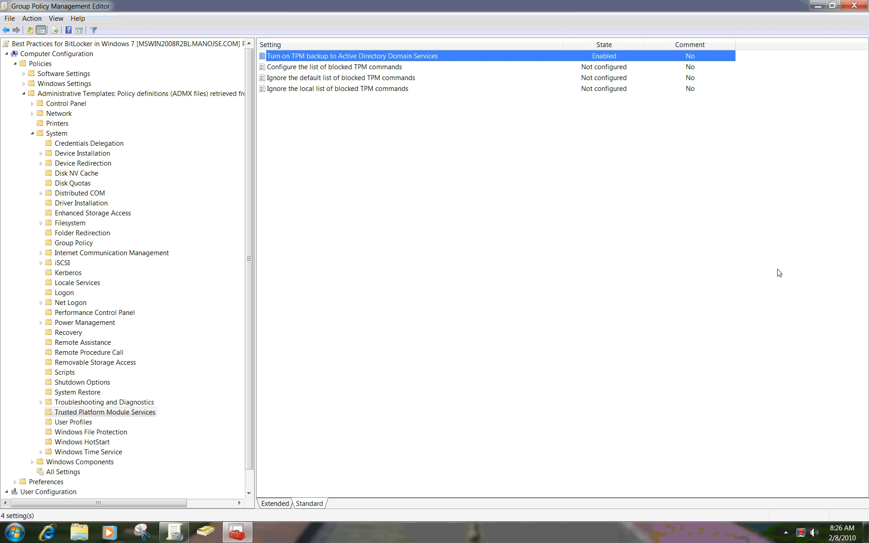
Minimize the Group Policy Management Editor and Group Policy Management windows to reveal the desktop
{"action": "left_click", "coordinate": [818, 6]}
{"action": "left_click", "coordinate": [818, 6]}
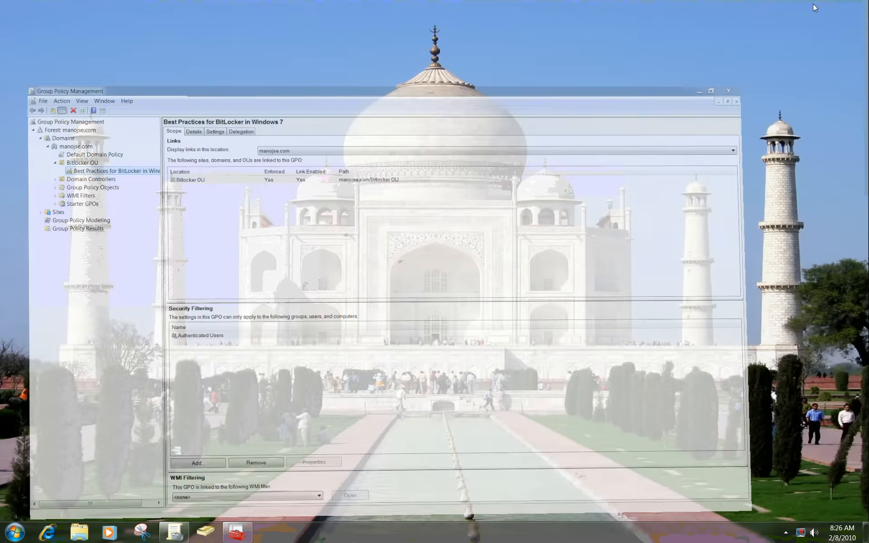